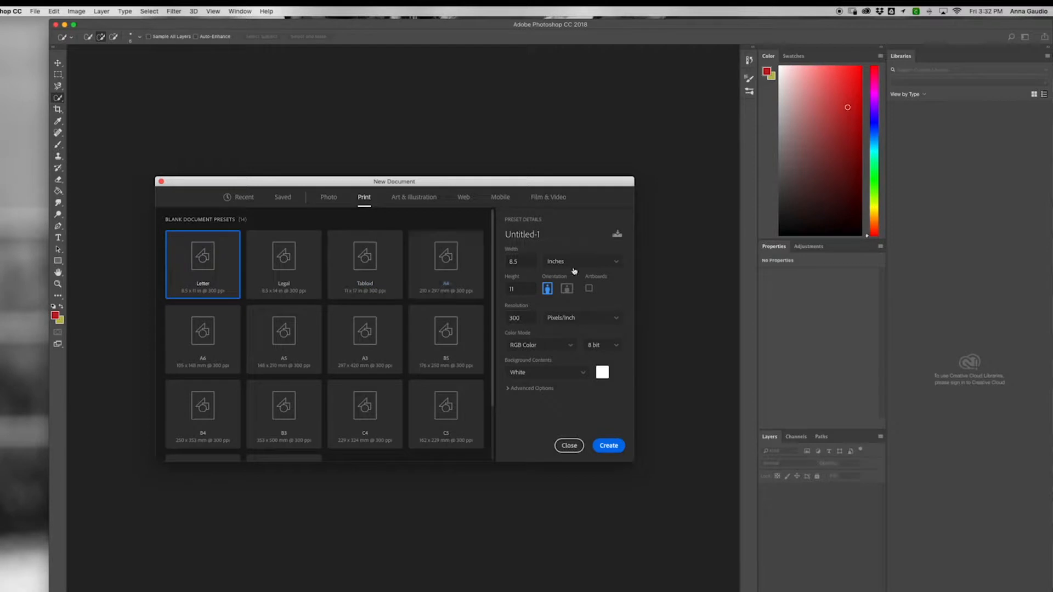
# Create a new blank print document measuring 12 by 12 inches.
pyautogui.click(575, 265)
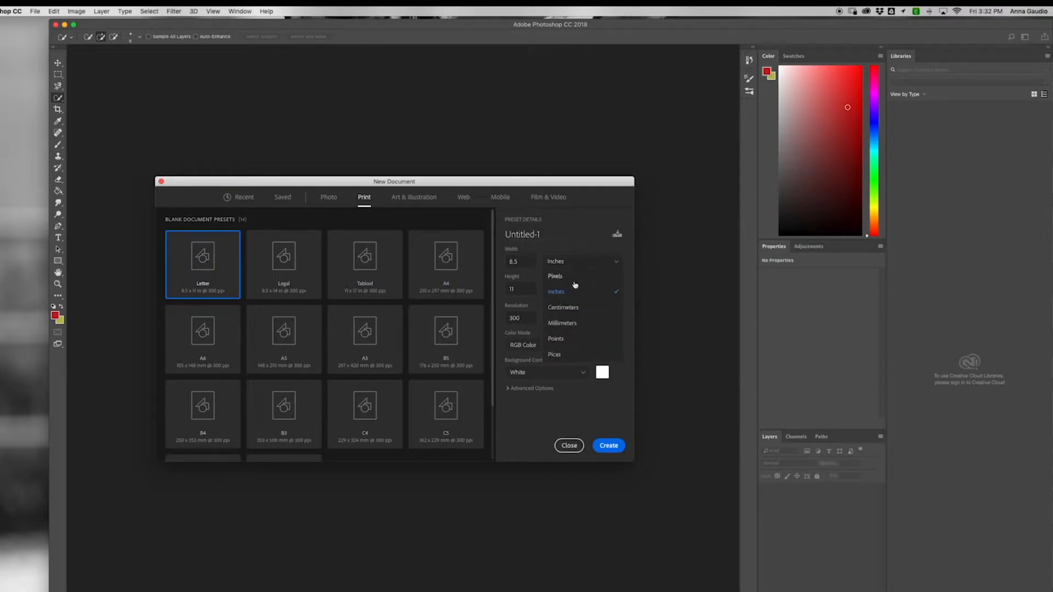
pyautogui.click(575, 291)
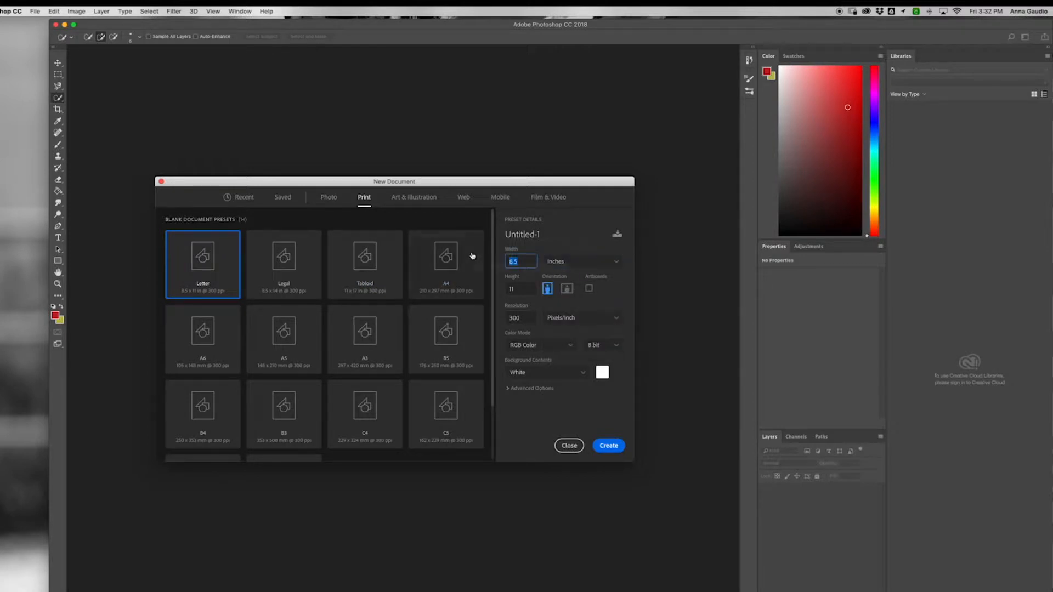
pyautogui.write('12')
pyautogui.press('Tab')
pyautogui.click(575, 300)
pyautogui.click(614, 446)
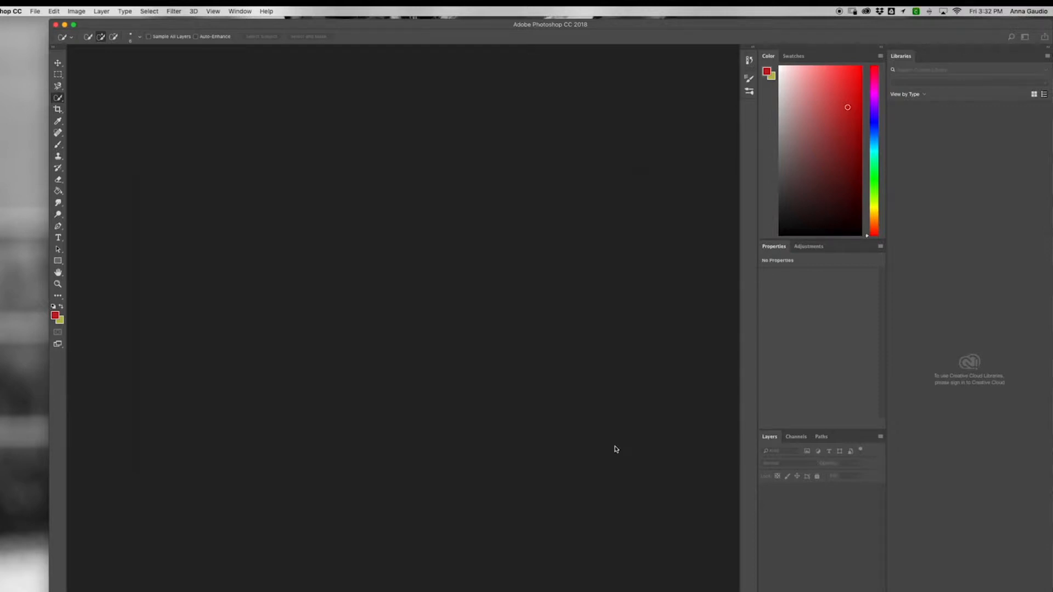
# Save the document in Photoshop format as LastFist-9A-Raster-001-design.psd in the Raster/photoshop folder.
pyautogui.click(33, 12)
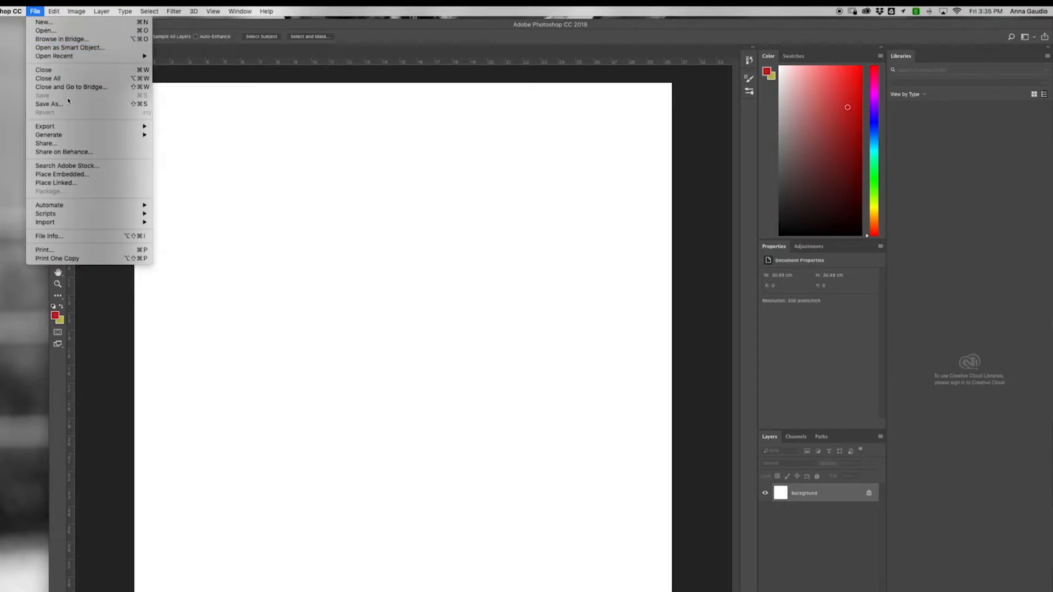
pyautogui.click(47, 104)
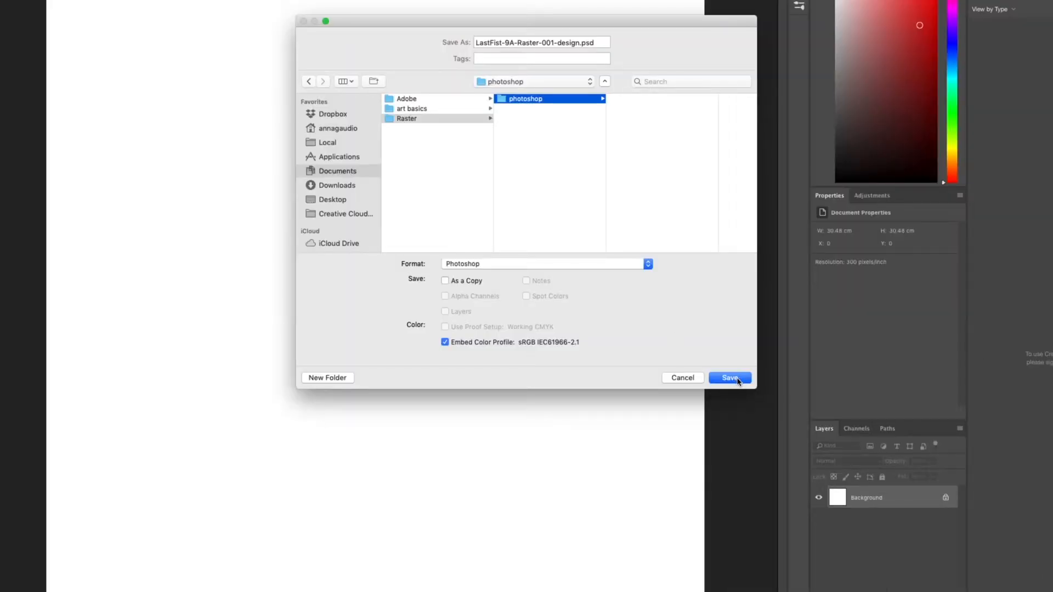
pyautogui.click(737, 379)
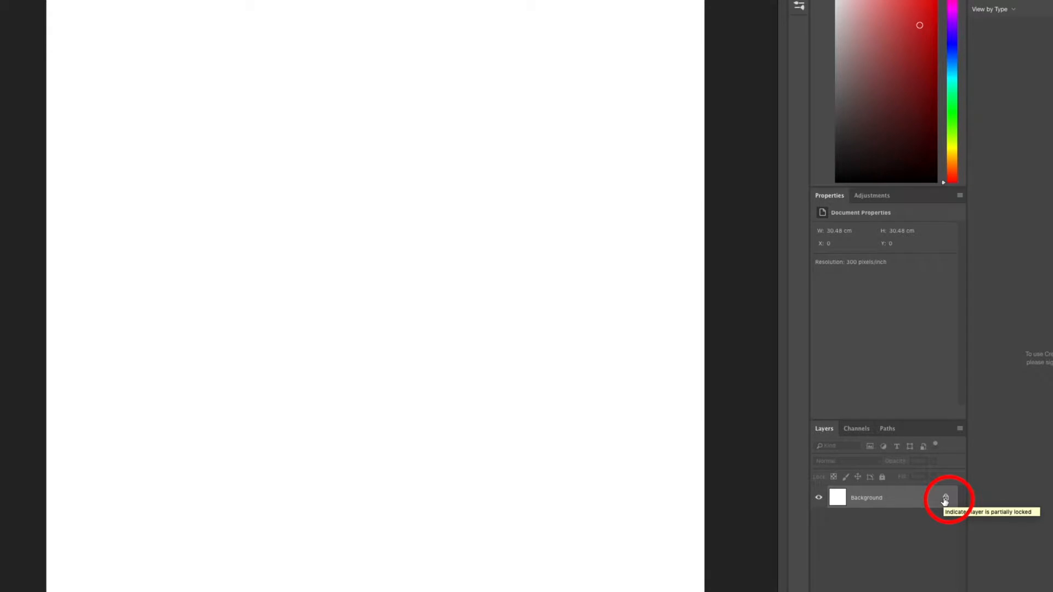
# Convert the Background into a regular layer, lock all of it, and add a new empty layer above it.
pyautogui.click(945, 499)
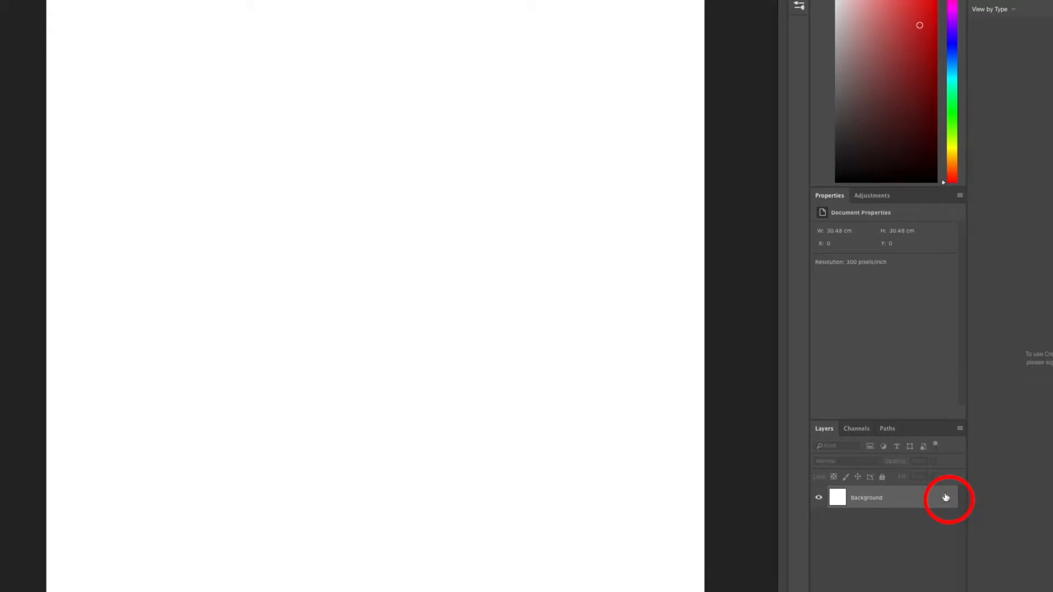
pyautogui.click(881, 477)
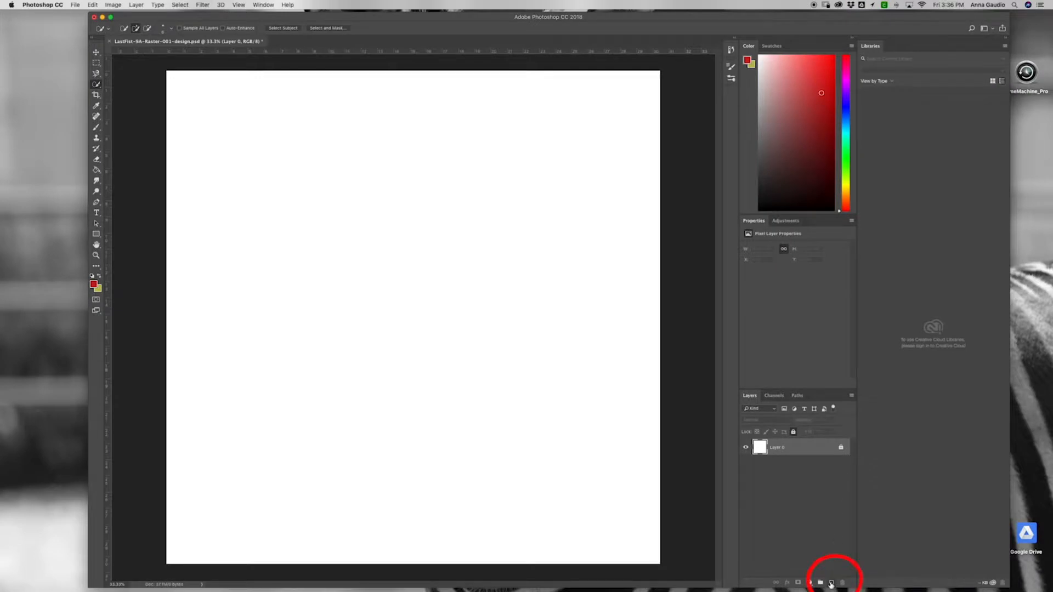
pyautogui.click(831, 583)
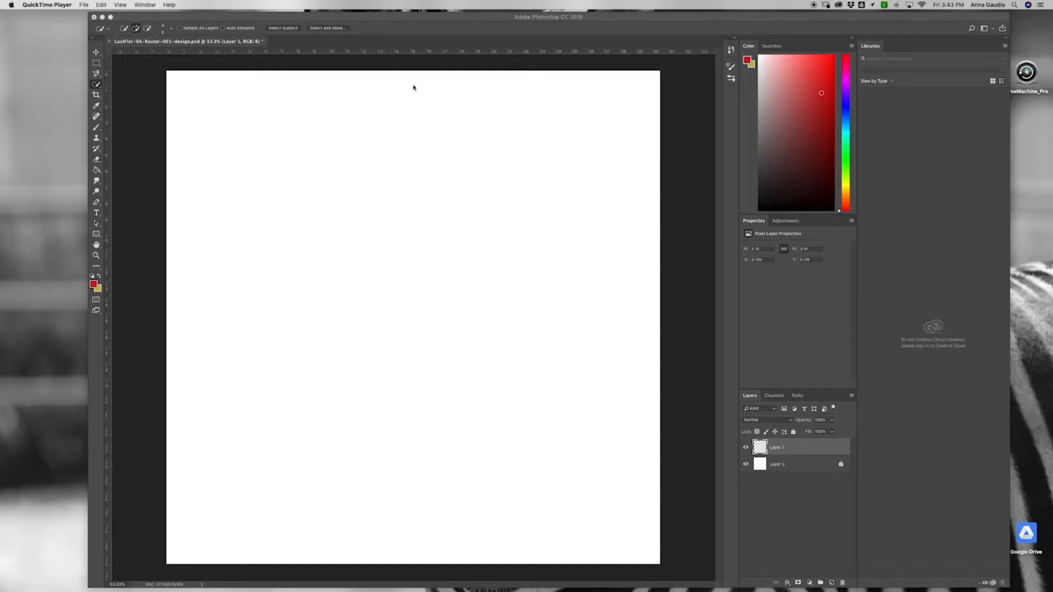
# Add a guide layout with 2 columns and 2 rows, both with 0 cm gutters, to split the canvas into quarters.
pyautogui.click(168, 20)
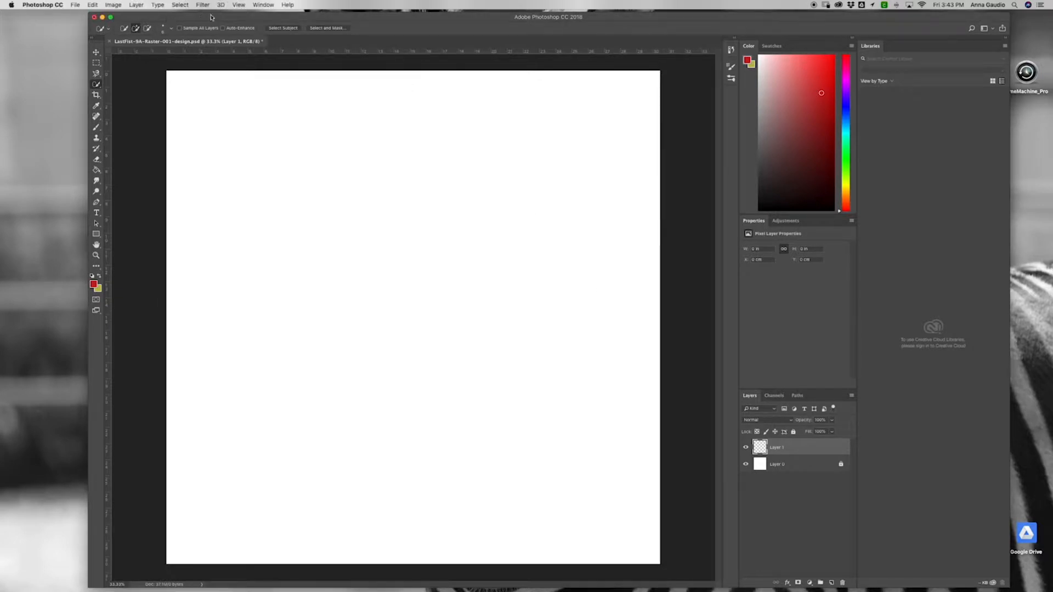
pyautogui.click(239, 5)
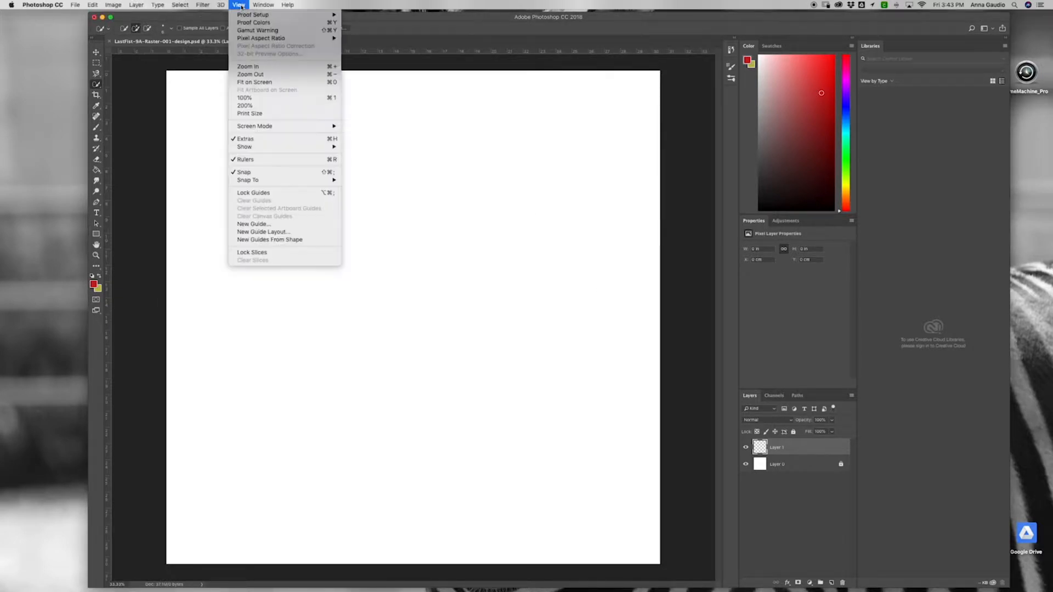
pyautogui.click(290, 232)
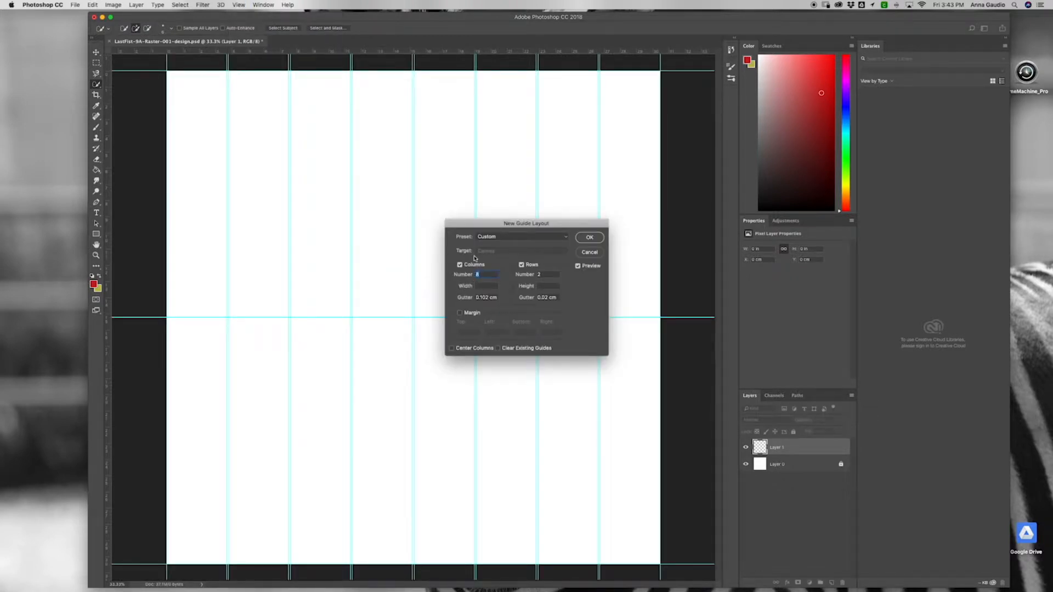
pyautogui.write('2')
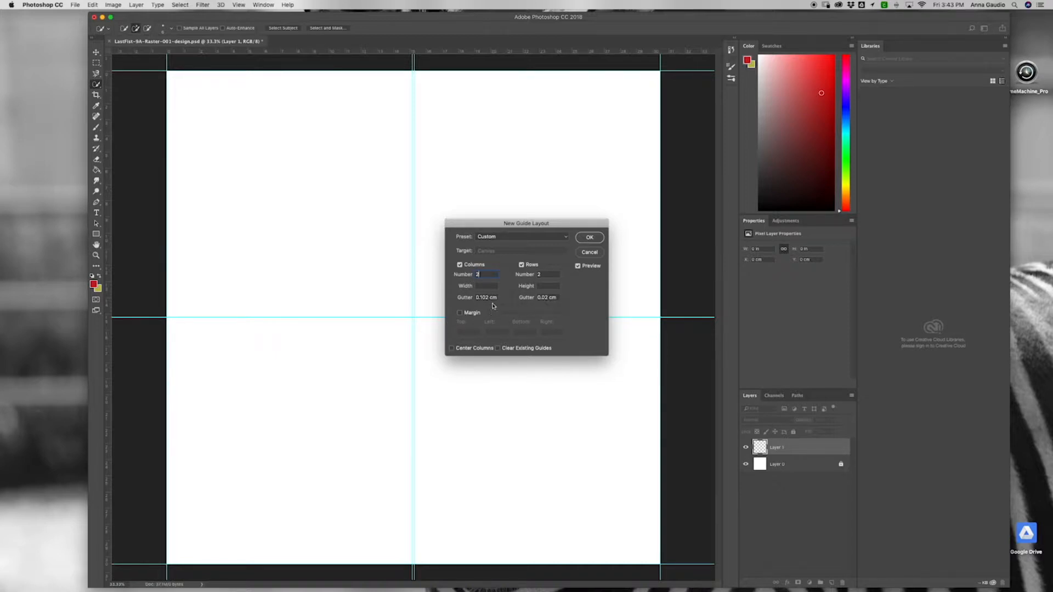
pyautogui.moveTo(490, 297); pyautogui.dragTo(458, 295)
pyautogui.write('0')
pyautogui.press('Tab')
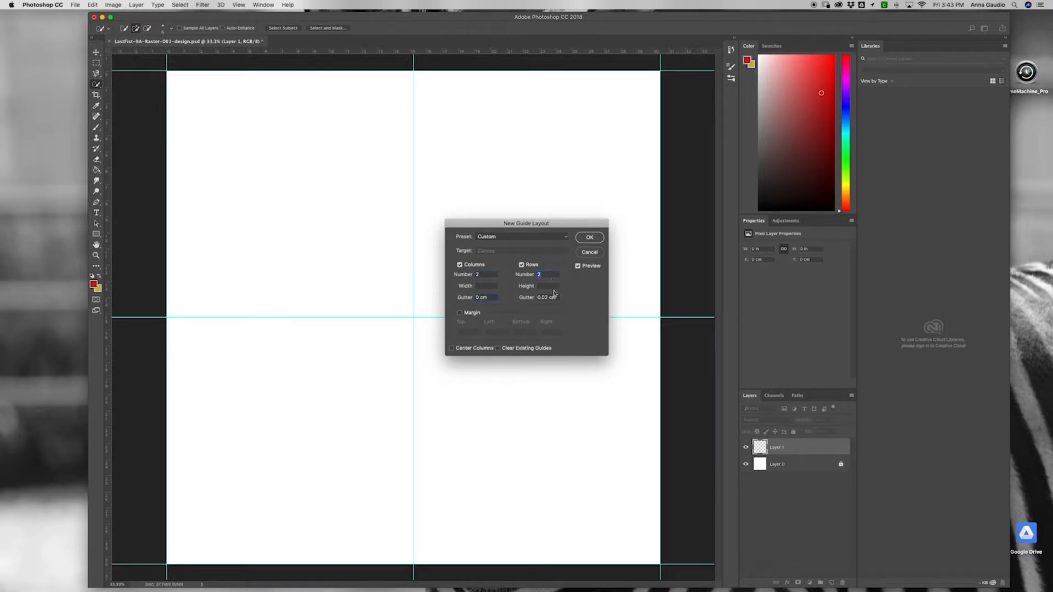
pyautogui.moveTo(548, 299); pyautogui.dragTo(517, 300)
pyautogui.write('0')
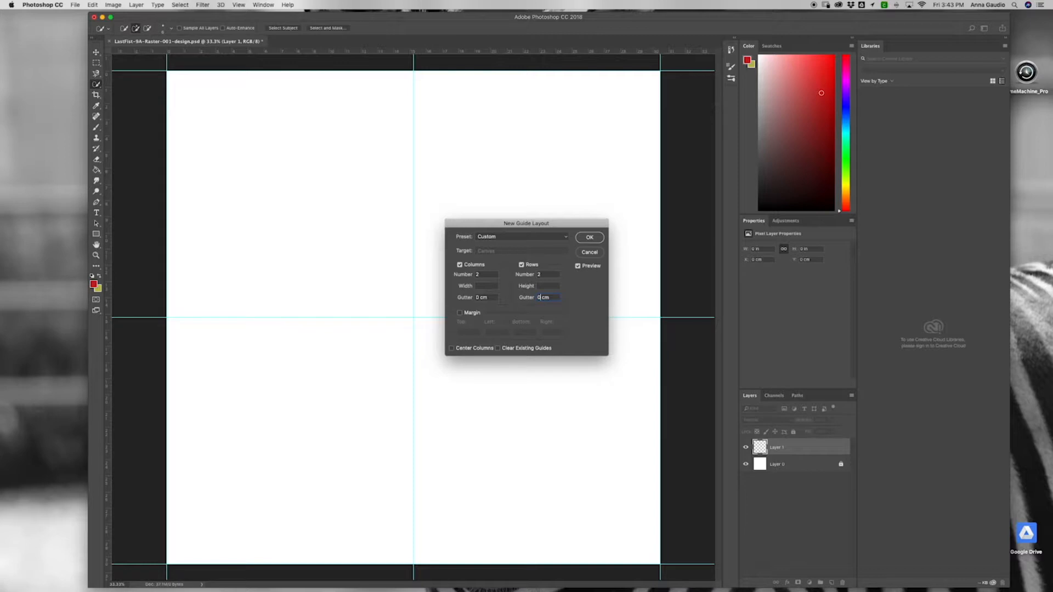
pyautogui.click(599, 238)
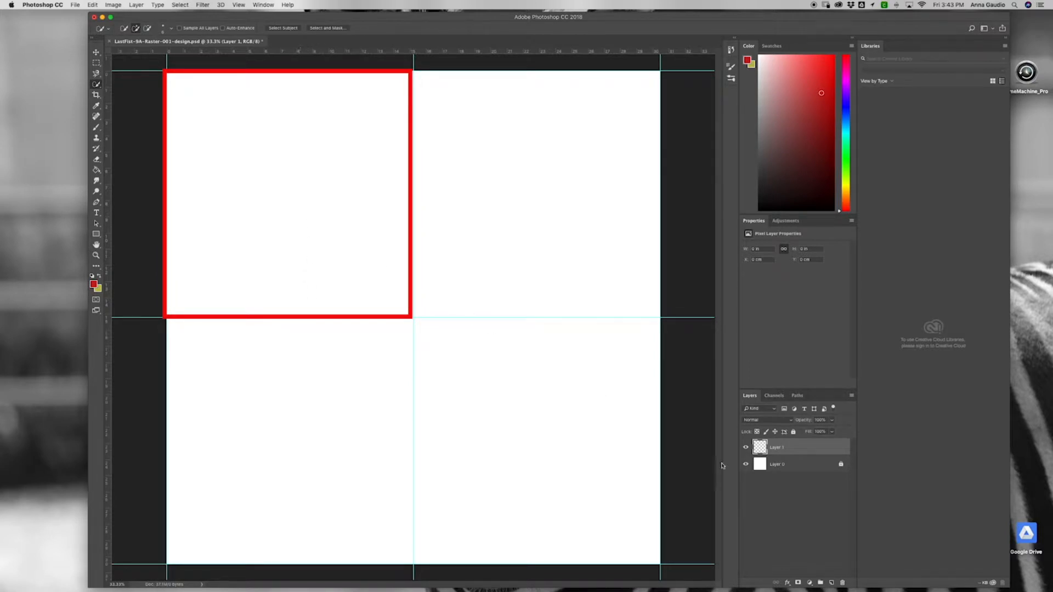
# Rename the new empty layer "top left".
pyautogui.doubleClick(776, 447)
pyautogui.write('top l')
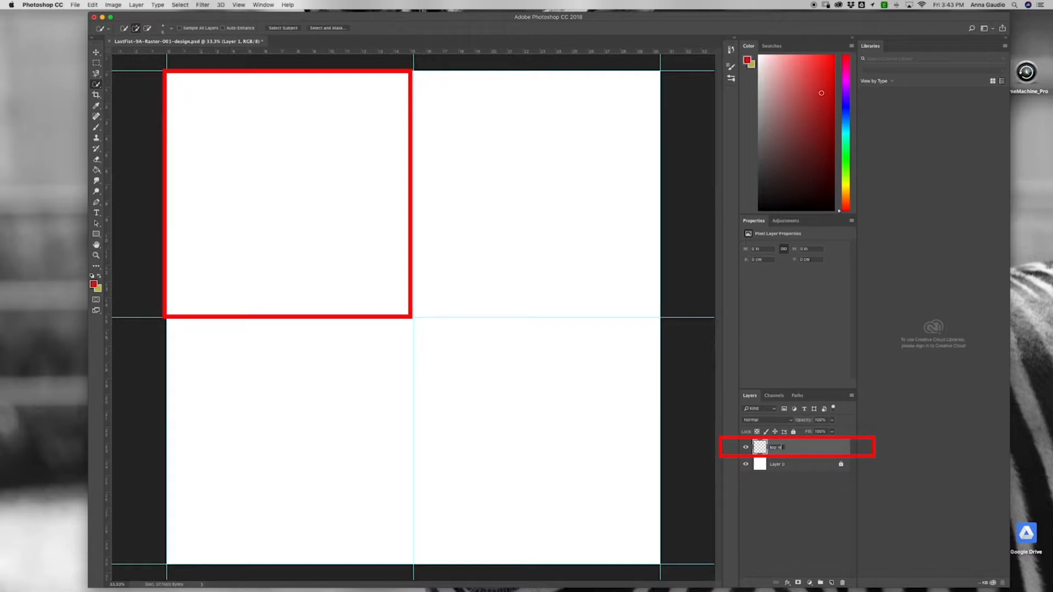
pyautogui.write('eft')
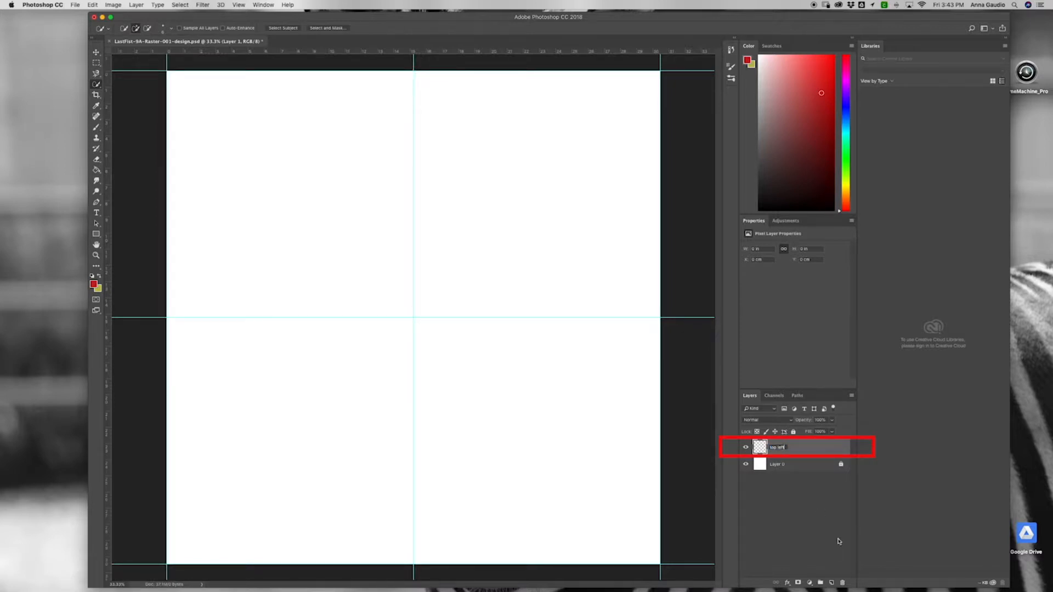
pyautogui.press('Return')
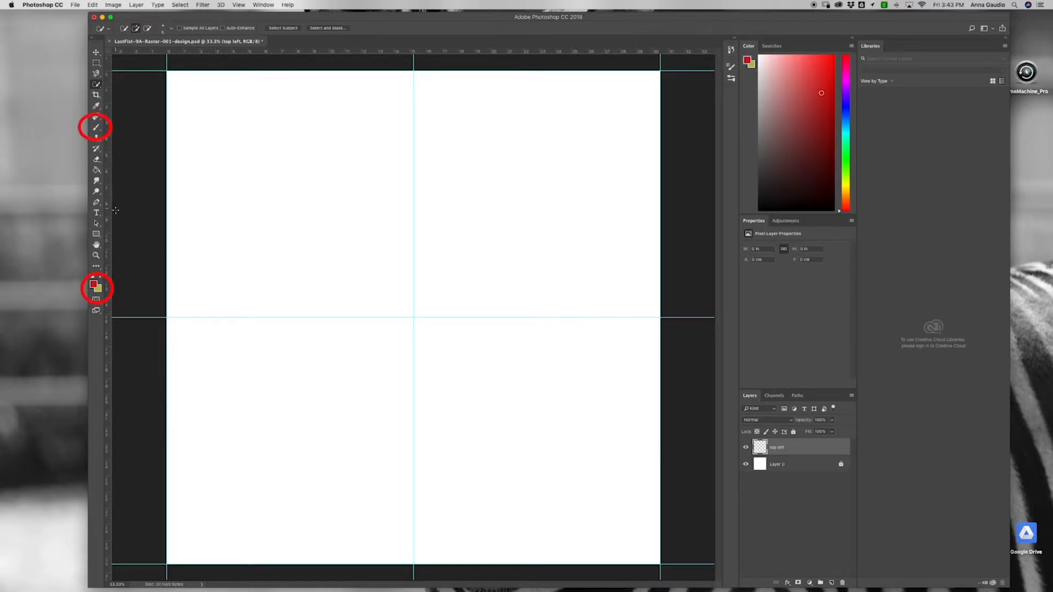
# Set up the Brush tool and paint thick, branching red curves in the canvas's upper-left quarter.
pyautogui.press('b')
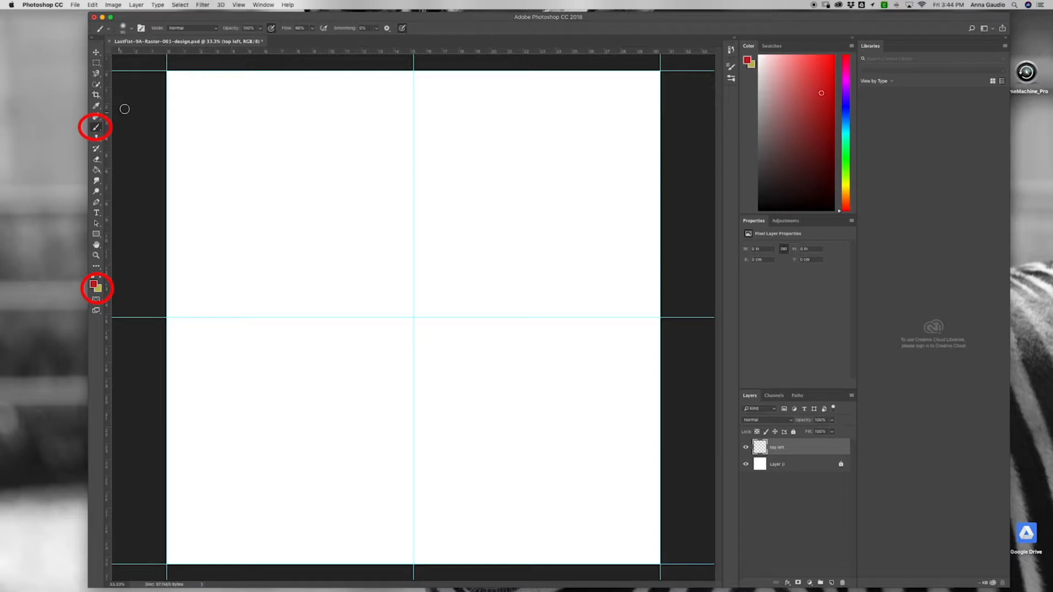
pyautogui.click(132, 30)
pyautogui.click(237, 119)
pyautogui.click(339, 132)
pyautogui.moveTo(167, 130); pyautogui.dragTo(240, 70)
pyautogui.moveTo(215, 123); pyautogui.dragTo(167, 304)
pyautogui.moveTo(365, 70); pyautogui.dragTo(266, 181)
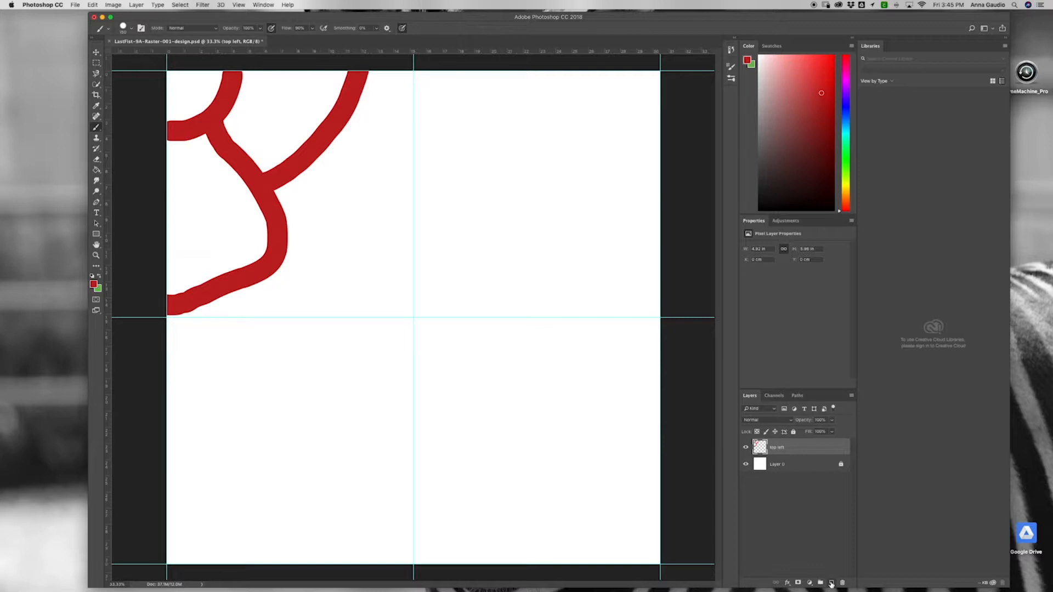
# Paint a green wavy band across the quarter's lower part on a new layer, and place that layer beneath the top left layer.
pyautogui.click(831, 582)
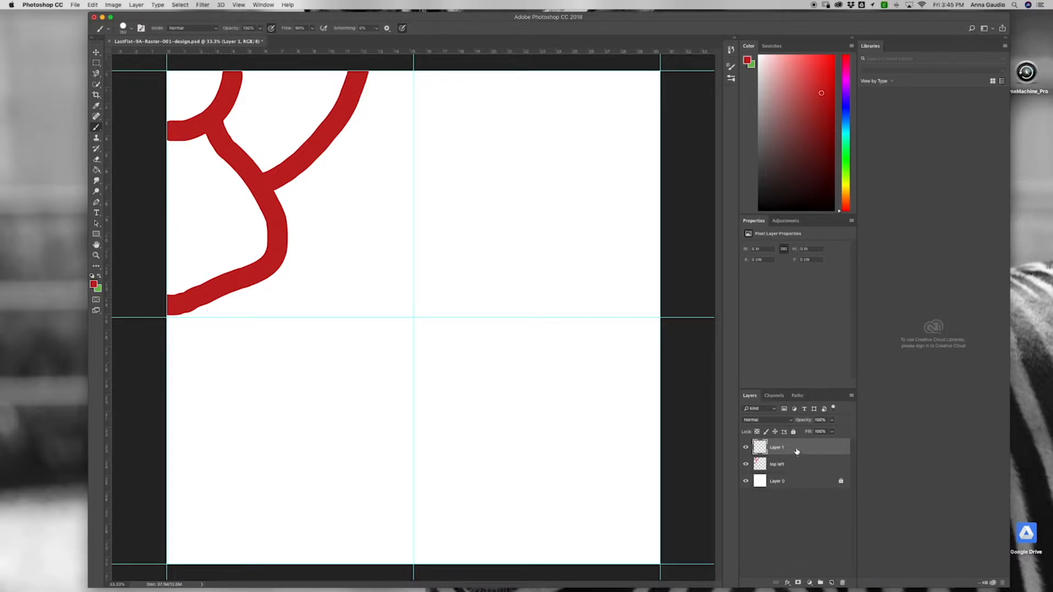
pyautogui.press('x')
pyautogui.moveTo(171, 252)
pyautogui.mouseDown()
pyautogui.moveTo(360, 302)
pyautogui.moveTo(406, 300)
pyautogui.mouseUp()
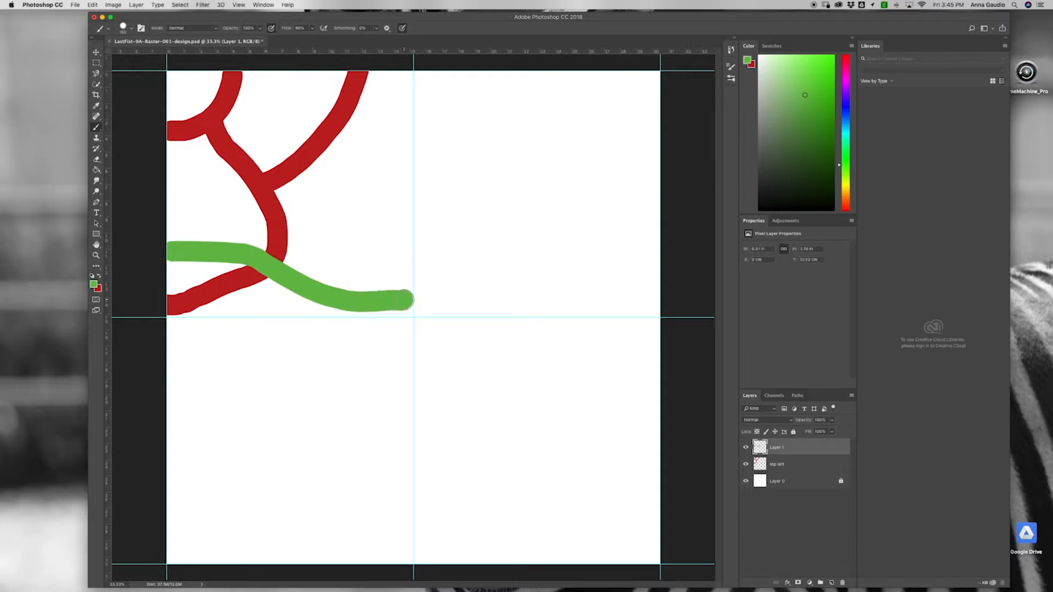
pyautogui.moveTo(781, 464); pyautogui.dragTo(779, 442)
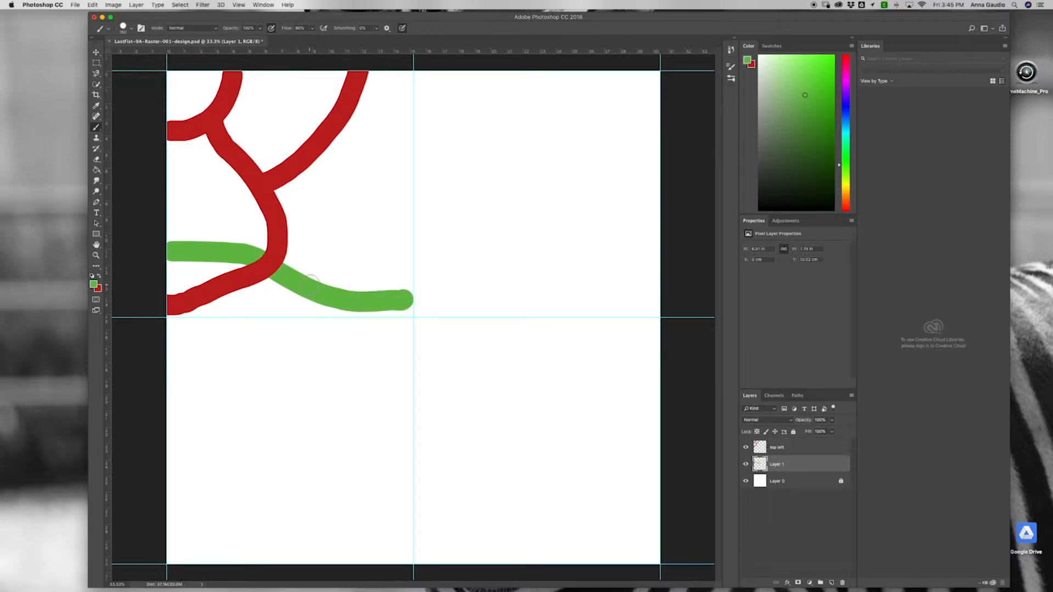
# Paint two solid green shapes on Layer 1, one between the red curves at the upper edge and one beside them.
pyautogui.moveTo(259, 77)
pyautogui.mouseDown()
pyautogui.moveTo(315, 81)
pyautogui.moveTo(270, 125)
pyautogui.mouseUp()
pyautogui.moveTo(379, 91); pyautogui.dragTo(381, 96)
pyautogui.moveTo(373, 146); pyautogui.dragTo(318, 219)
# Switch the brush colour to yellow and paint bands around the upper green shape, in the corner and along the quarter's side edges.
pyautogui.click(93, 284)
pyautogui.moveTo(332, 74)
pyautogui.mouseDown()
pyautogui.moveTo(258, 137)
pyautogui.moveTo(244, 72)
pyautogui.mouseUp()
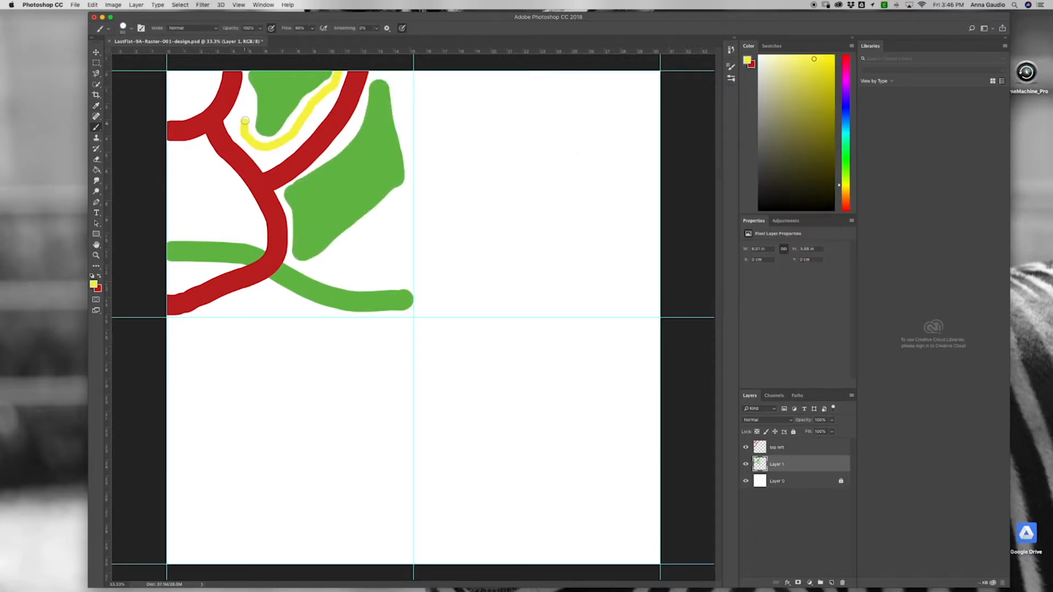
pyautogui.moveTo(217, 72); pyautogui.dragTo(170, 106)
pyautogui.moveTo(404, 74); pyautogui.dragTo(406, 145)
pyautogui.moveTo(170, 159); pyautogui.dragTo(172, 219)
# Paint a yellow curve across the quarter to the vertical centre guide, and add a new layer beneath Layer 1.
pyautogui.click(776, 465)
pyautogui.moveTo(203, 143)
pyautogui.mouseDown()
pyautogui.moveTo(263, 236)
pyautogui.moveTo(404, 276)
pyautogui.mouseUp()
pyautogui.click(831, 583)
pyautogui.moveTo(777, 465); pyautogui.dragTo(776, 487)
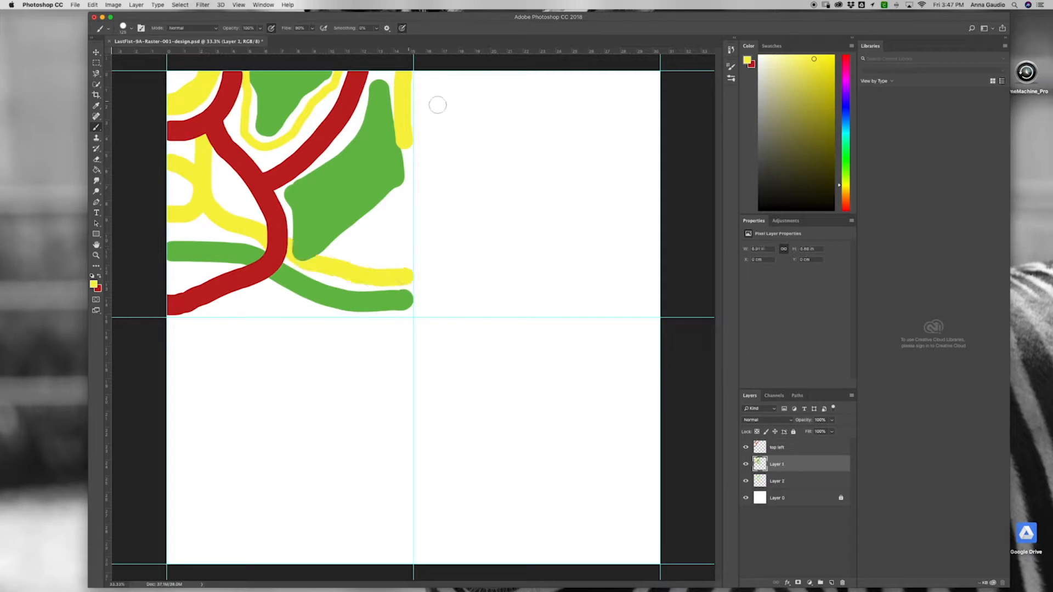
# Paint a solid red patch beside the vertical centre guide and a red triangle along the quarter's lower edge, filling its interior red.
pyautogui.press('x')
pyautogui.moveTo(405, 199); pyautogui.dragTo(348, 251)
pyautogui.moveTo(202, 317)
pyautogui.mouseDown()
pyautogui.moveTo(303, 311)
pyautogui.moveTo(230, 308)
pyautogui.mouseUp()
pyautogui.press('super+alt+z')
pyautogui.press('super+alt+z')
pyautogui.press('super+alt+z')
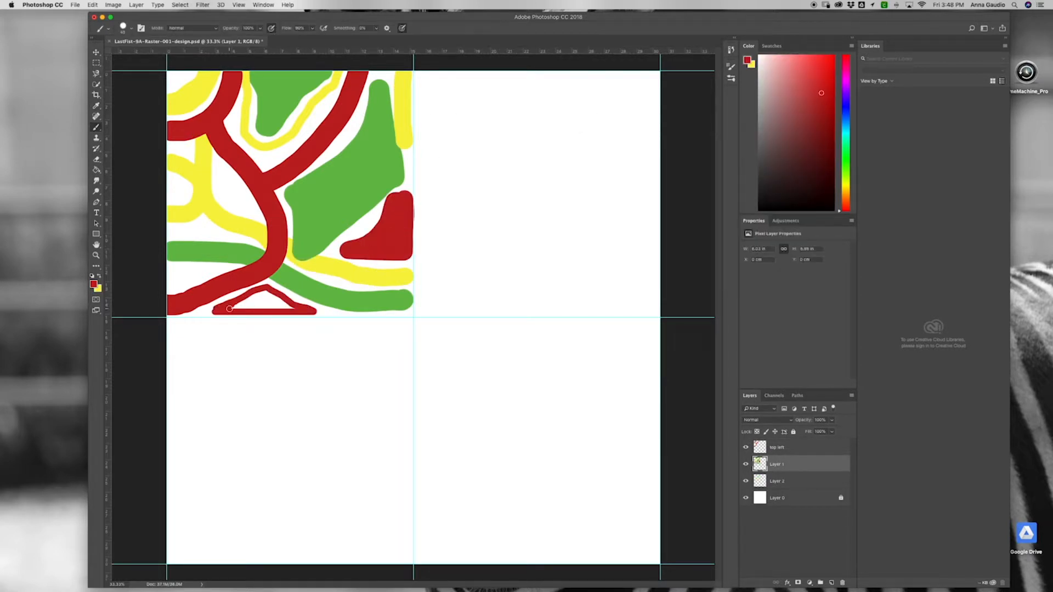
pyautogui.click(97, 170)
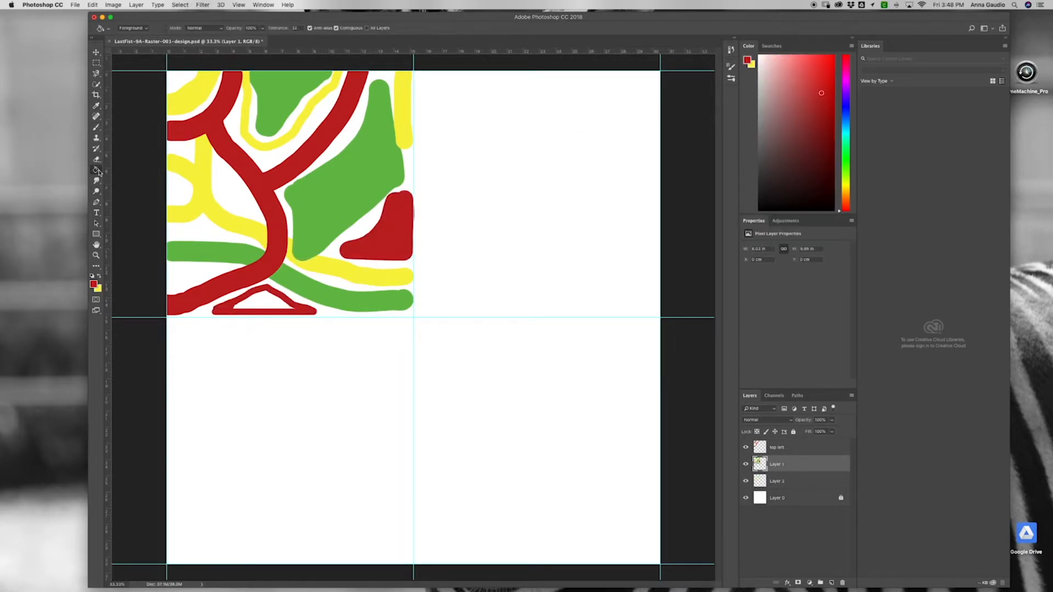
pyautogui.click(259, 298)
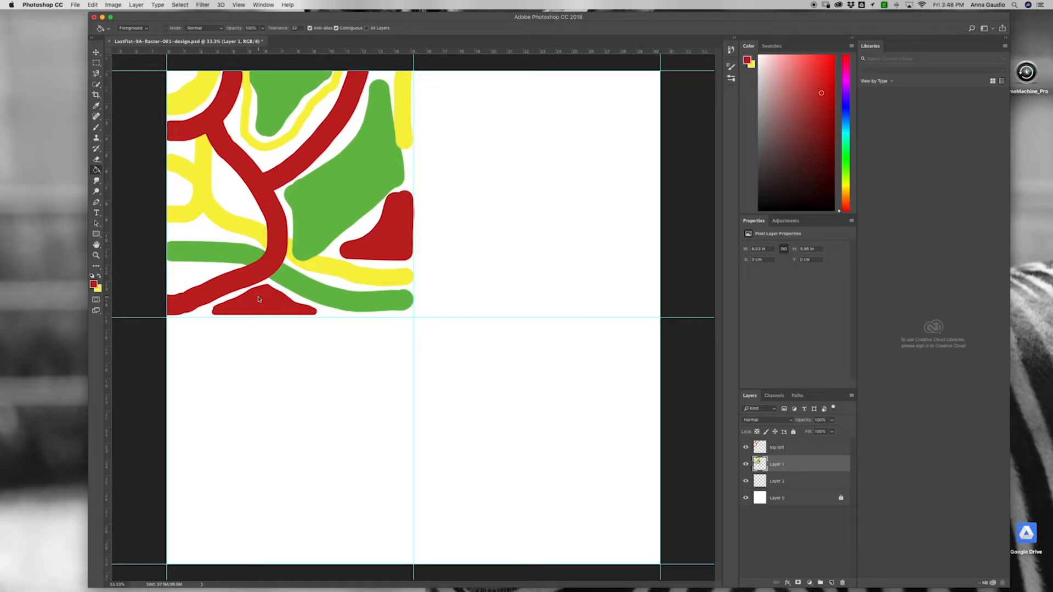
# Sample the existing green and touch up the green shapes' edges, adding a small green patch in the canvas's upper-left corner.
pyautogui.click(96, 105)
pyautogui.click(327, 197)
pyautogui.click(96, 127)
pyautogui.moveTo(326, 245); pyautogui.dragTo(299, 260)
pyautogui.moveTo(393, 122); pyautogui.dragTo(396, 147)
pyautogui.moveTo(408, 293); pyautogui.dragTo(408, 307)
pyautogui.moveTo(168, 75); pyautogui.dragTo(175, 77)
# Merge the top left layer, Layer 1 and Layer 2 into a single layer.
pyautogui.click(804, 483)
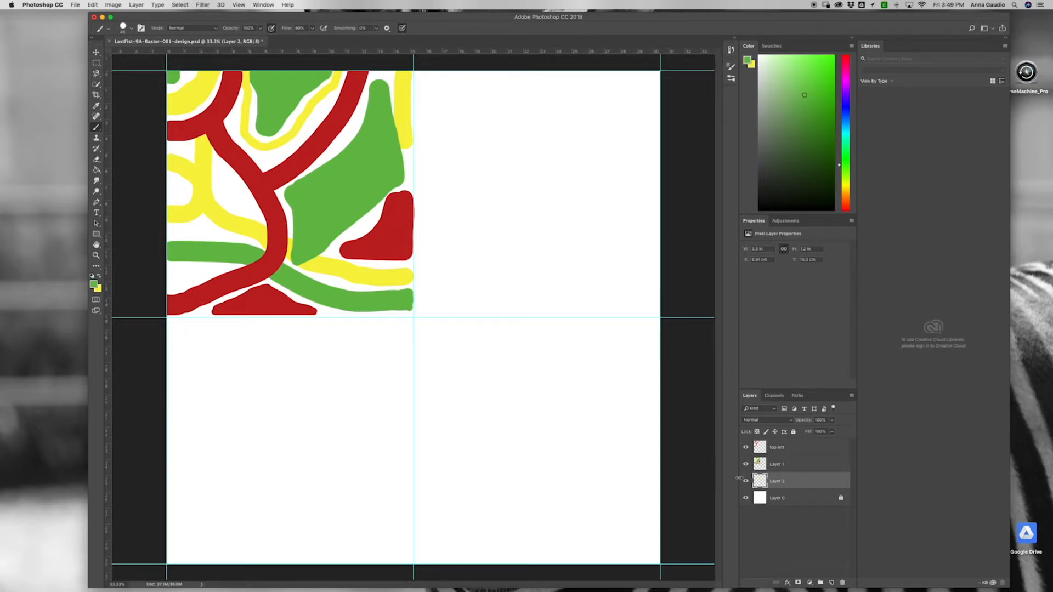
pyautogui.click(799, 448)
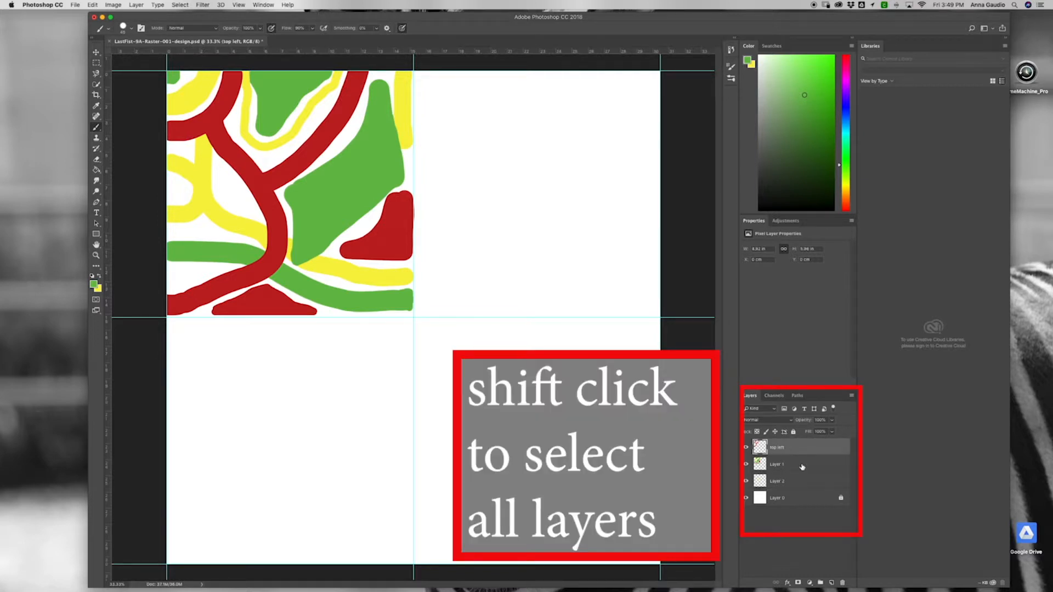
pyautogui.keyDown('shift'); pyautogui.click(802, 467); pyautogui.keyUp('shift')
pyautogui.keyDown('shift'); pyautogui.click(803, 480); pyautogui.keyUp('shift')
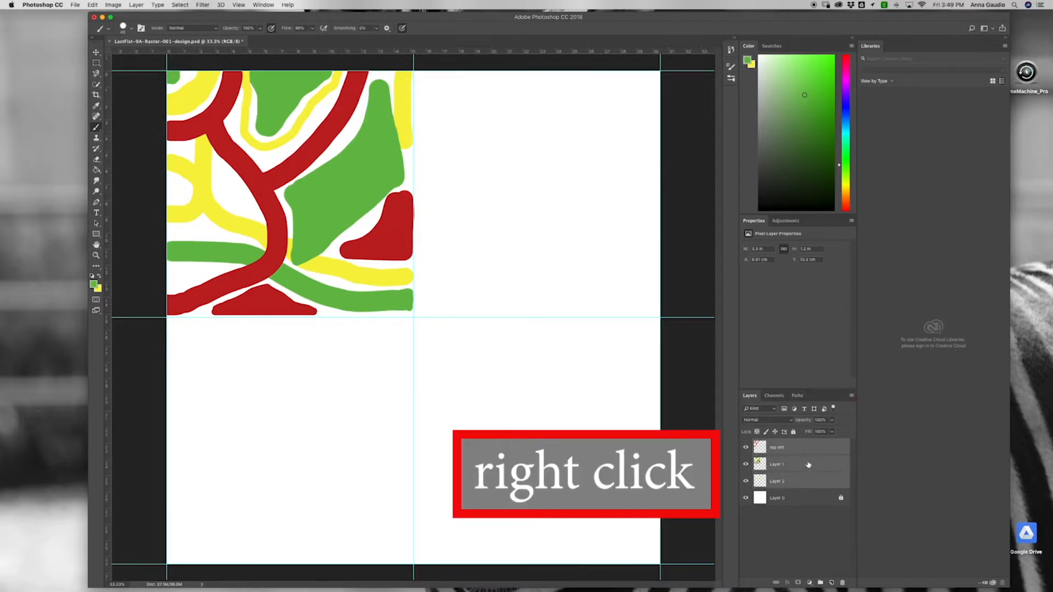
pyautogui.rightClick(807, 464)
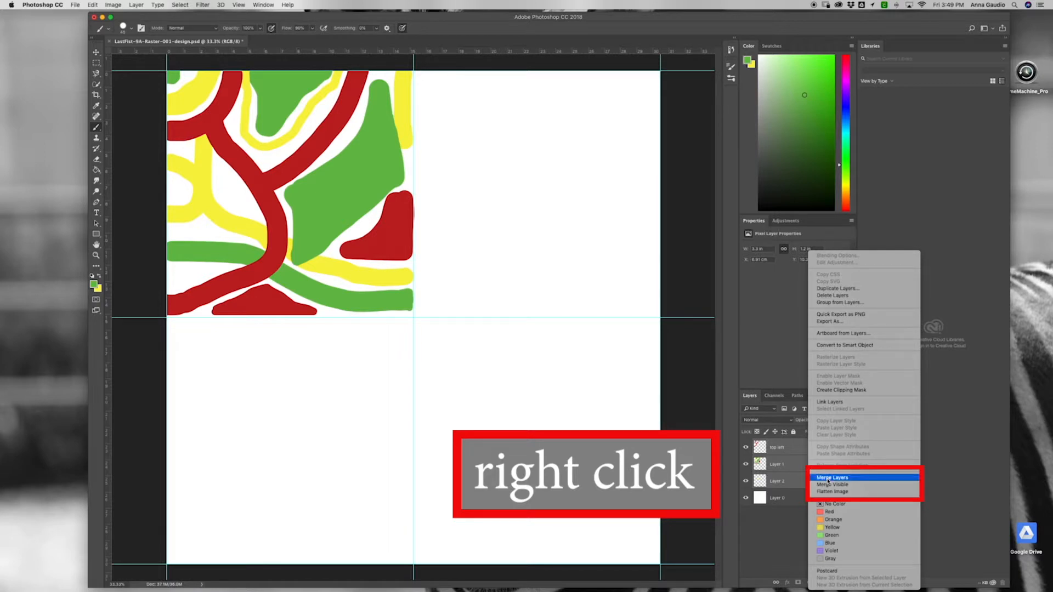
pyautogui.click(828, 478)
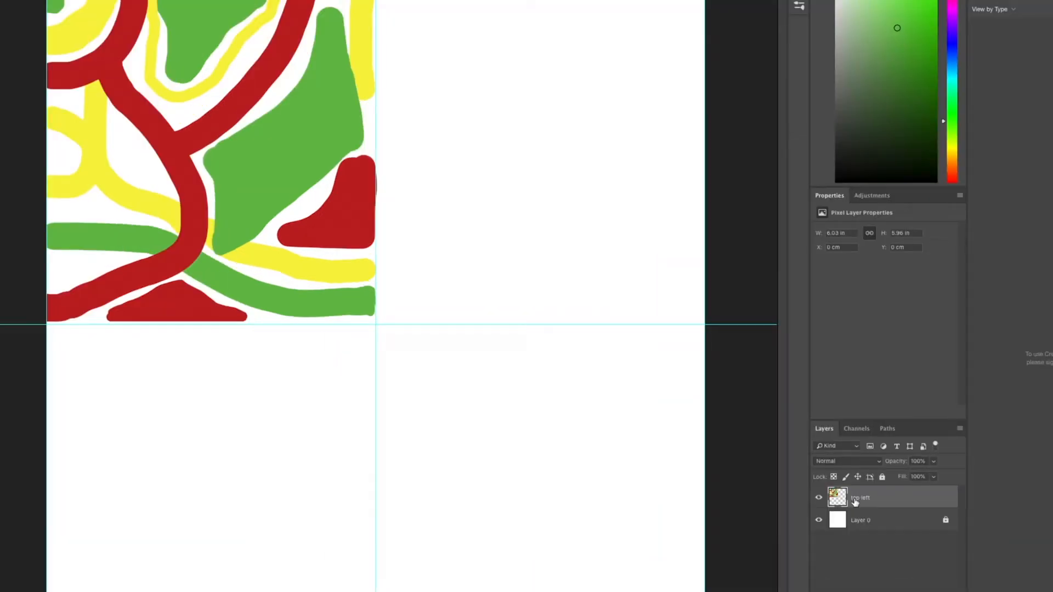
# Duplicate the top left layer and move the copy into the canvas's upper-right quarter, aligned to the guides.
pyautogui.rightClick(885, 502)
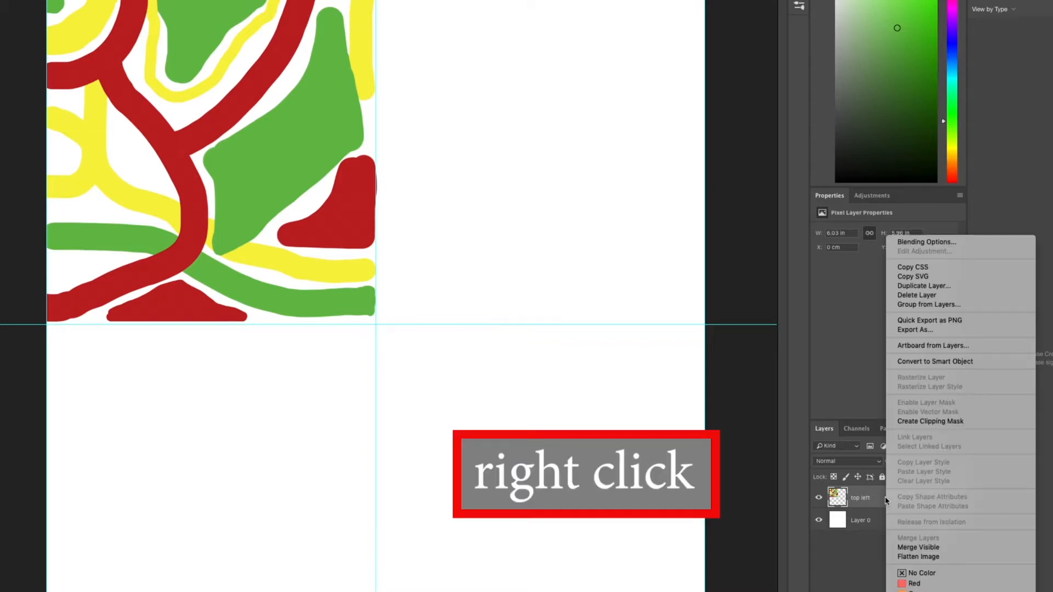
pyautogui.click(915, 286)
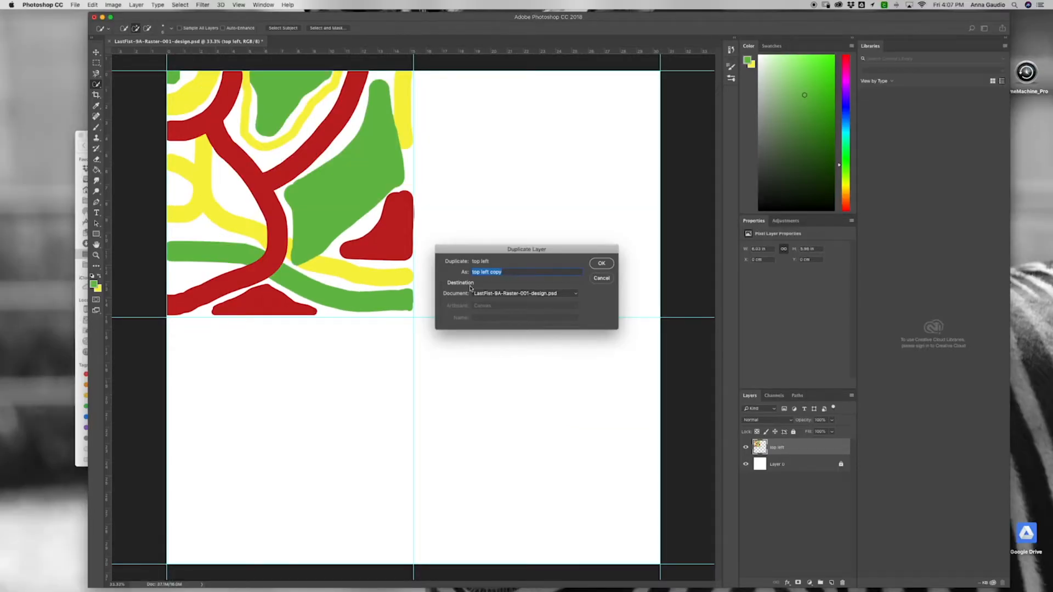
pyautogui.click(603, 264)
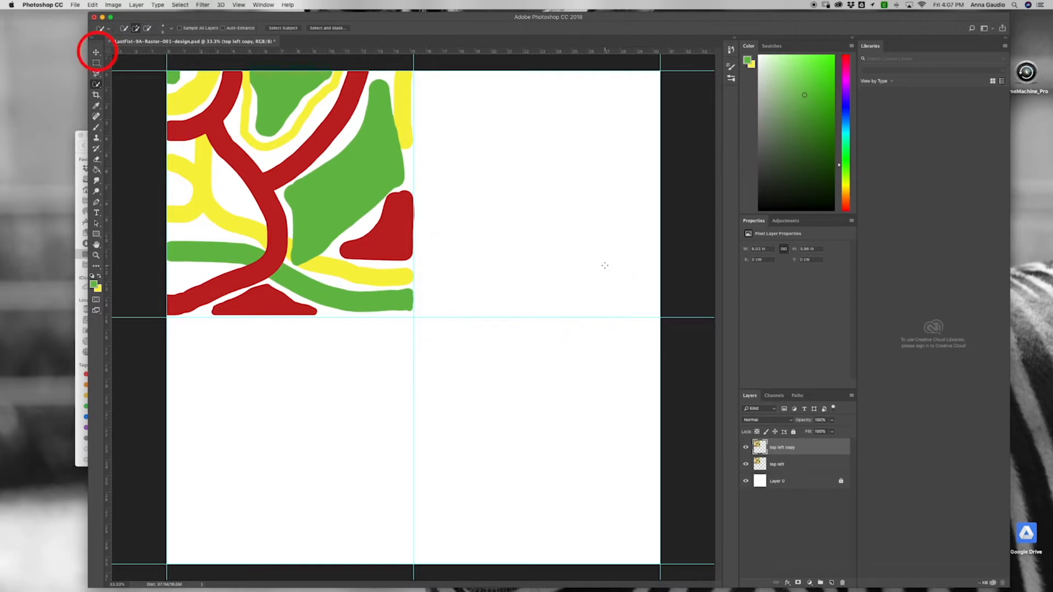
pyautogui.click(96, 53)
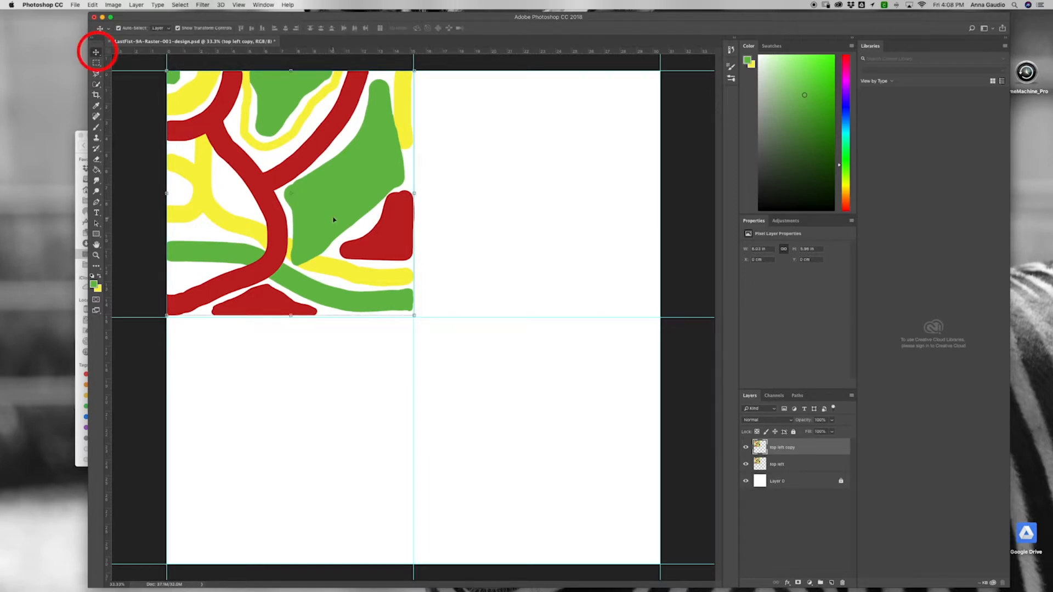
pyautogui.moveTo(326, 208); pyautogui.dragTo(572, 212)
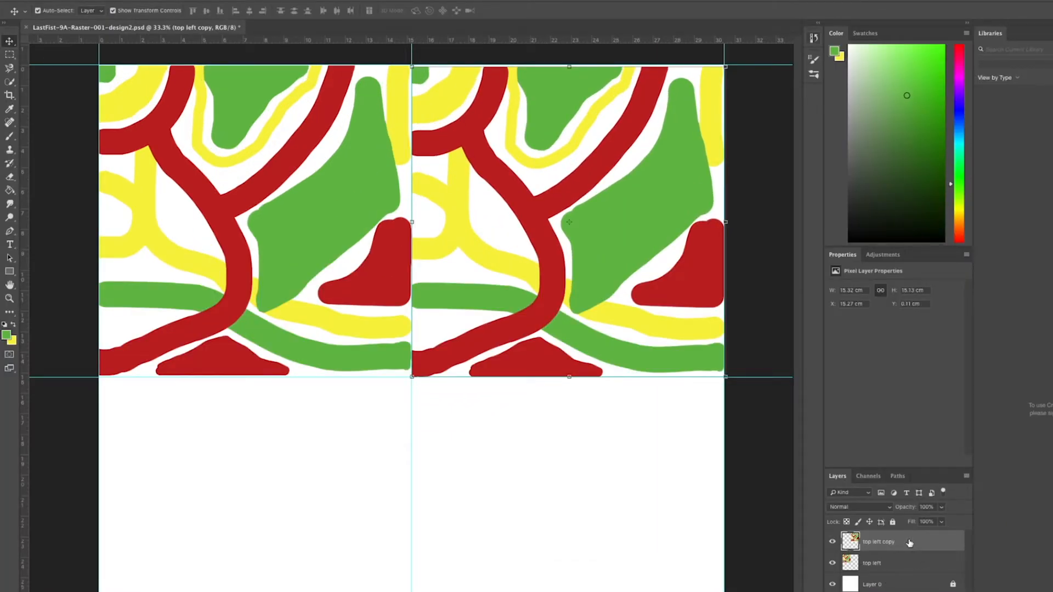
# Duplicate the top left copy layer and move the duplicate straight down into the canvas's lower-right quarter.
pyautogui.rightClick(909, 543)
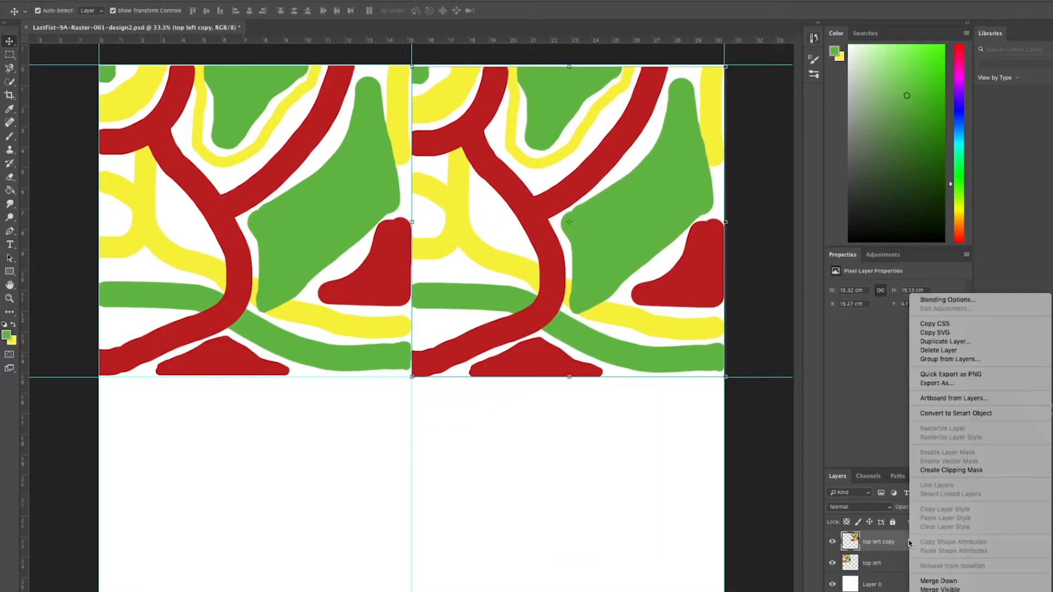
pyautogui.click(942, 344)
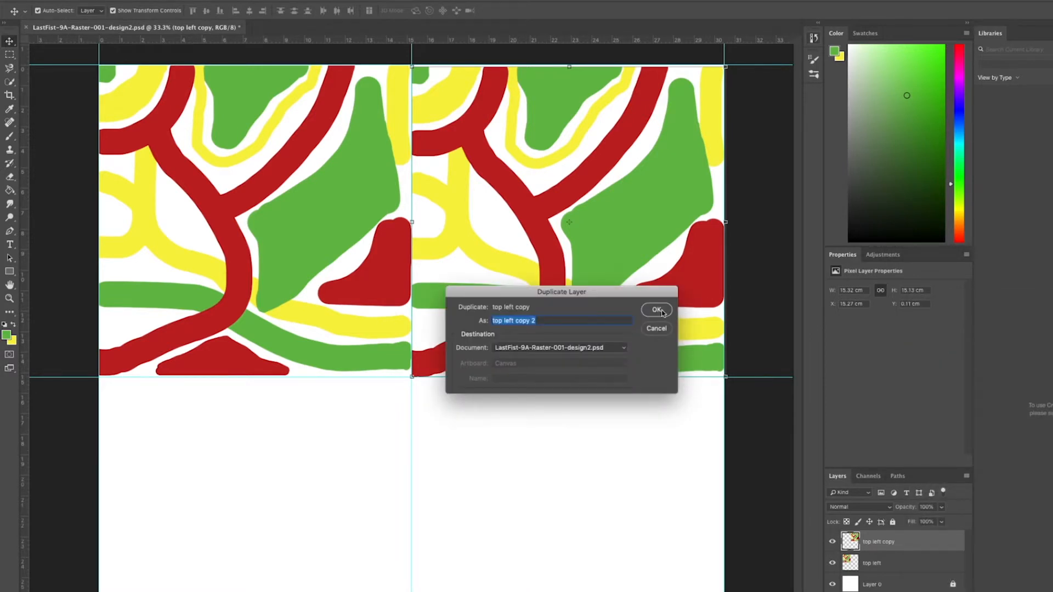
pyautogui.click(657, 310)
pyautogui.moveTo(631, 239); pyautogui.dragTo(630, 551)
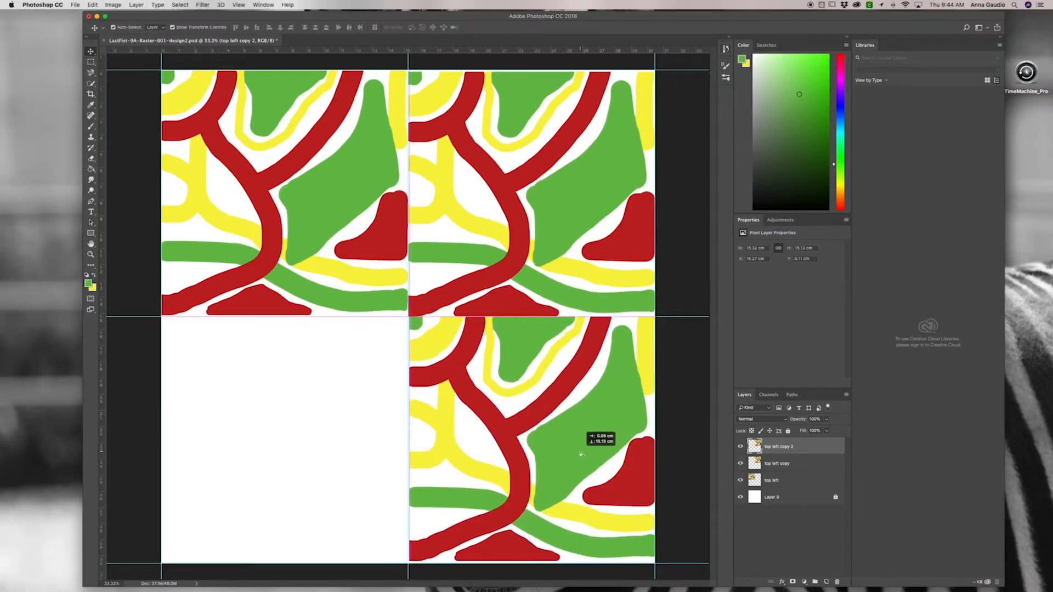
# Duplicate the top left copy 2 layer and move the duplicate across into the canvas's lower-left quarter.
pyautogui.rightClick(804, 451)
pyautogui.click(833, 287)
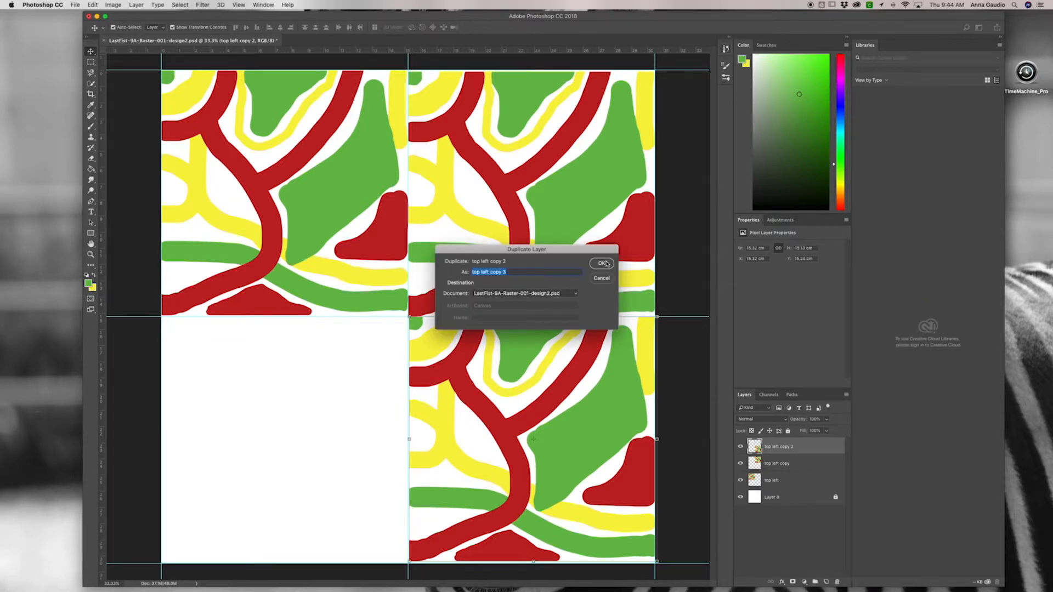
pyautogui.click(602, 264)
pyautogui.moveTo(582, 419); pyautogui.dragTo(333, 420)
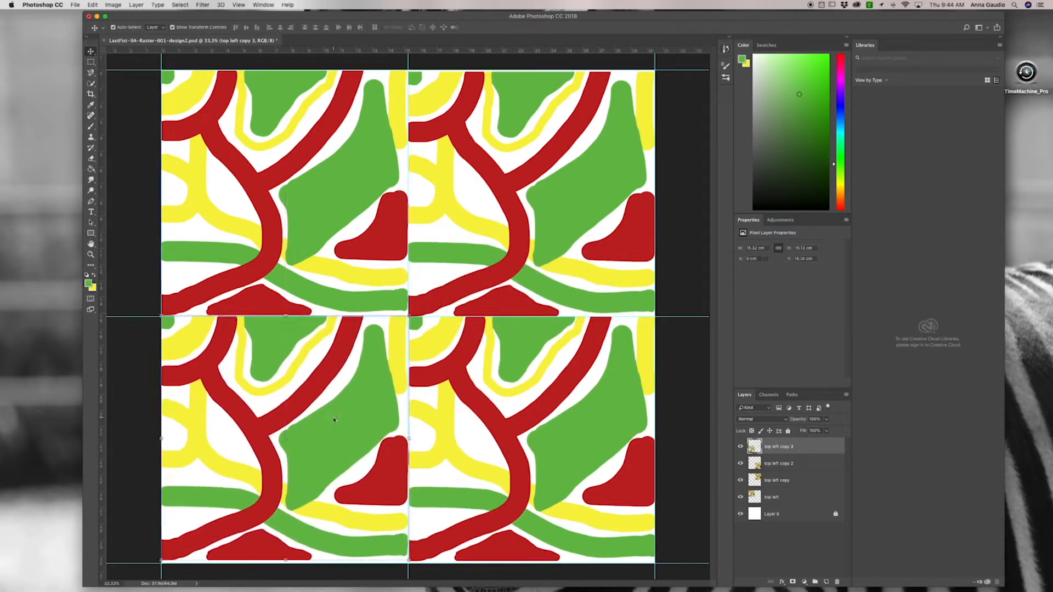
pyautogui.moveTo(334, 420); pyautogui.dragTo(335, 420)
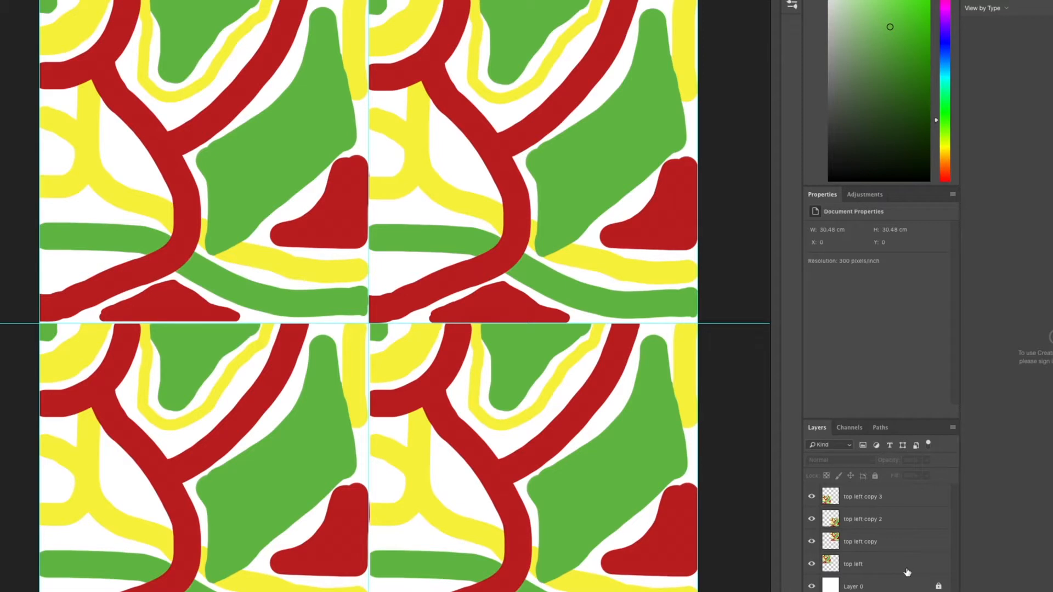
# Flip the lower-left quarter's layer, top left copy 3, vertically.
pyautogui.click(879, 568)
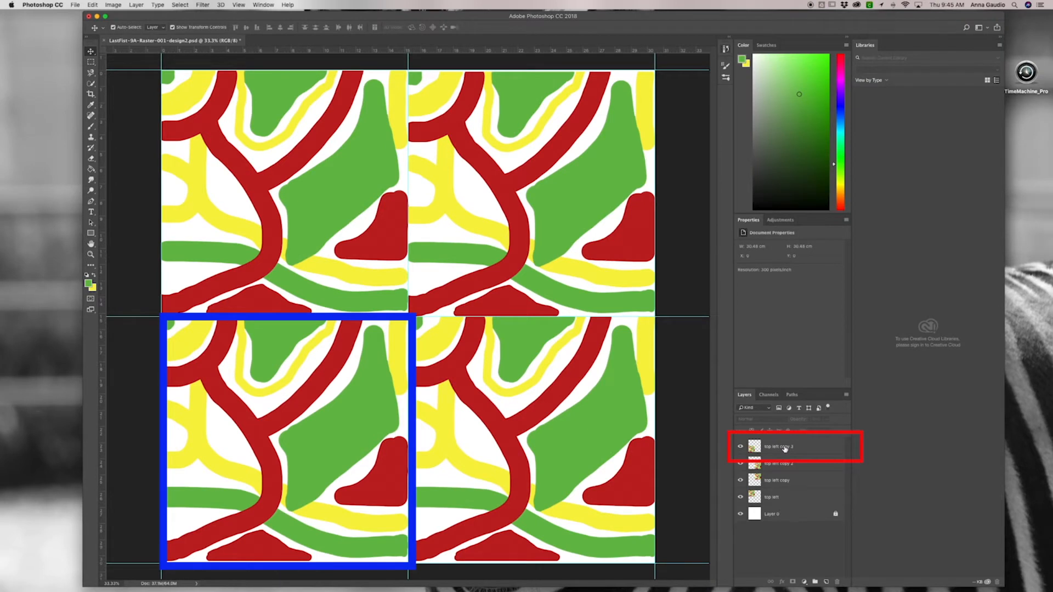
pyautogui.click(869, 499)
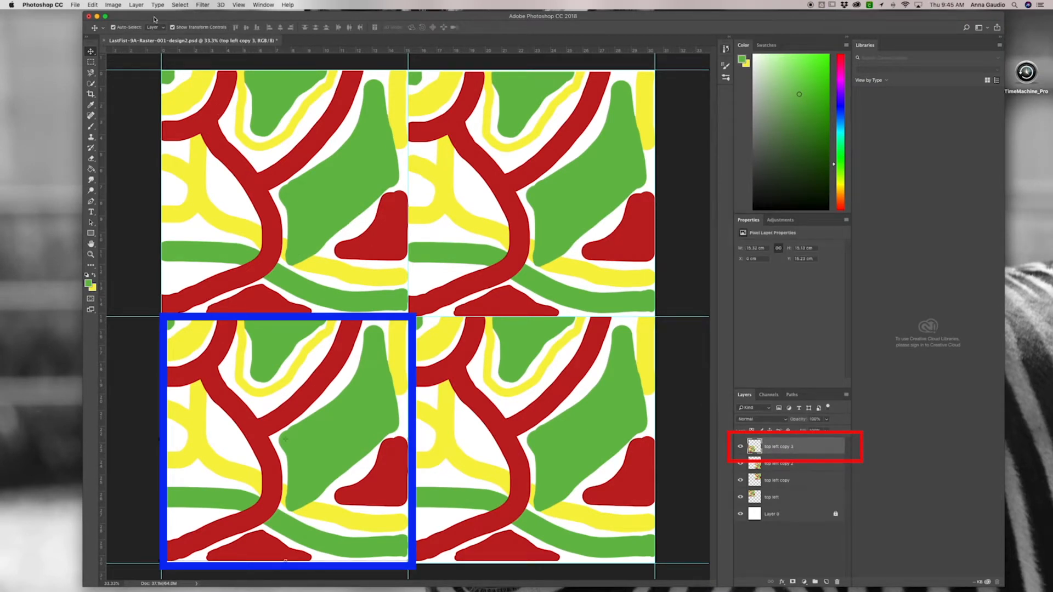
pyautogui.click(93, 5)
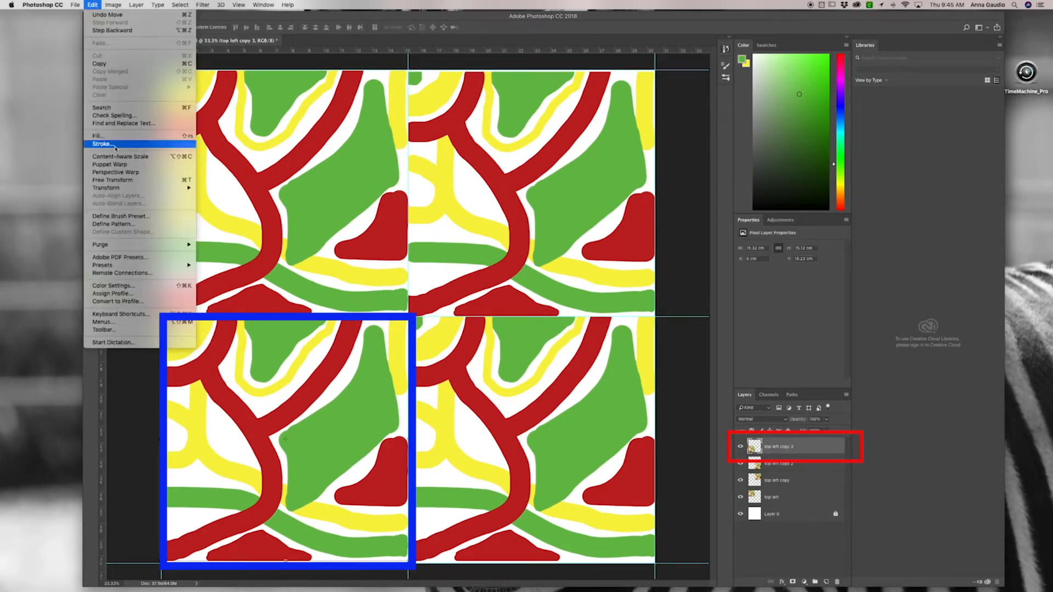
pyautogui.moveTo(123, 188)
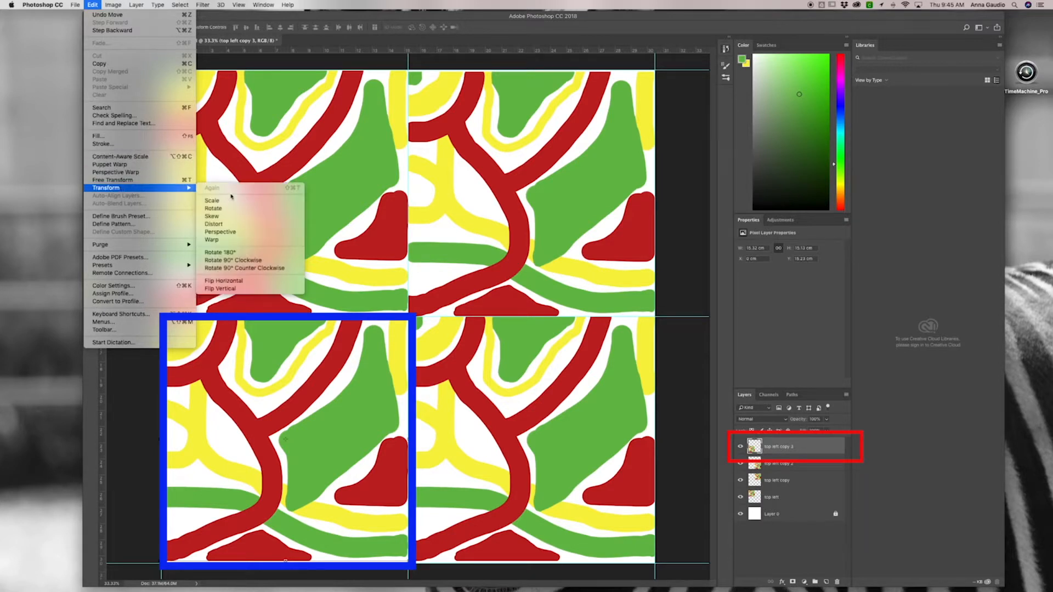
pyautogui.click(267, 289)
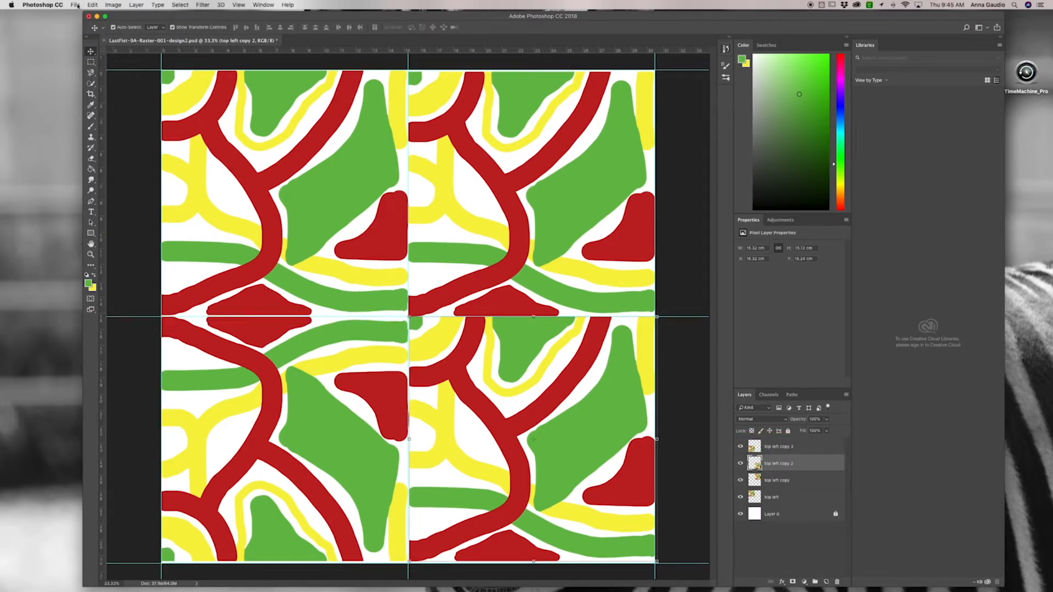
# Flip the lower-right quarter's layer, top left copy 2, vertically.
pyautogui.click(75, 5)
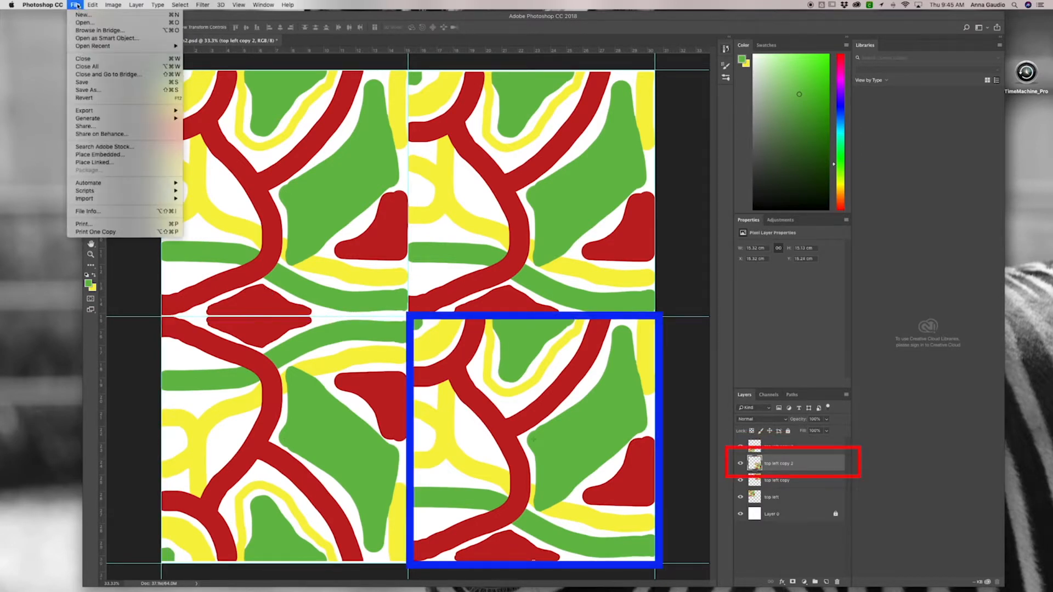
pyautogui.moveTo(88, 5)
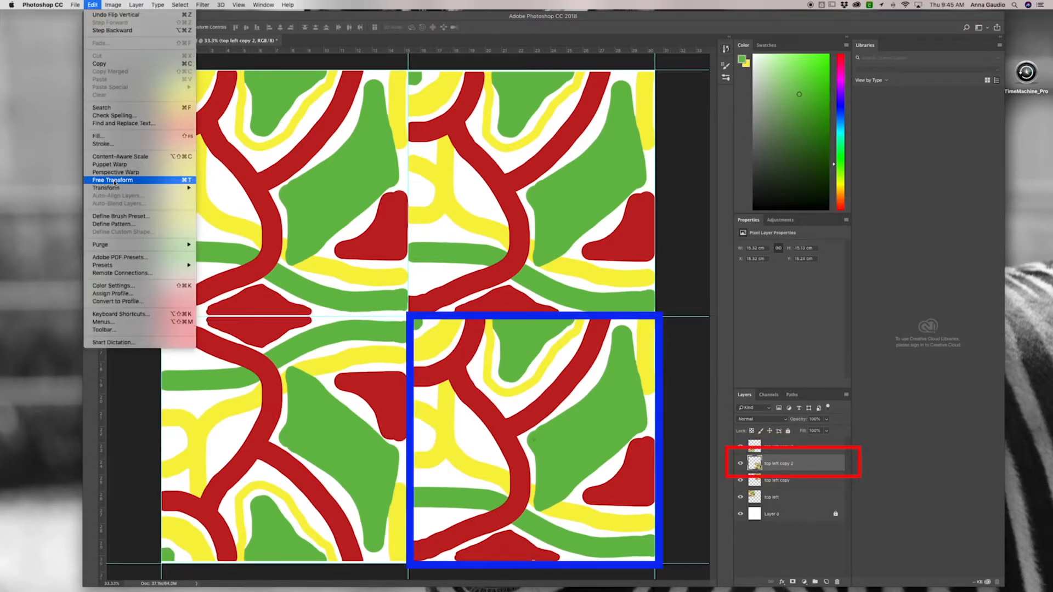
pyautogui.moveTo(115, 188)
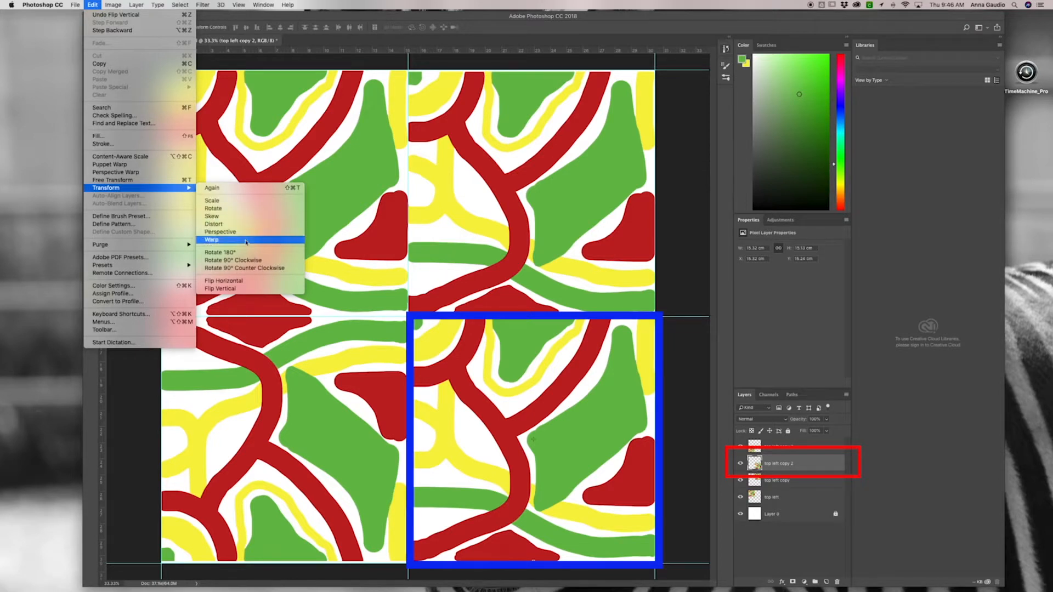
pyautogui.click(252, 289)
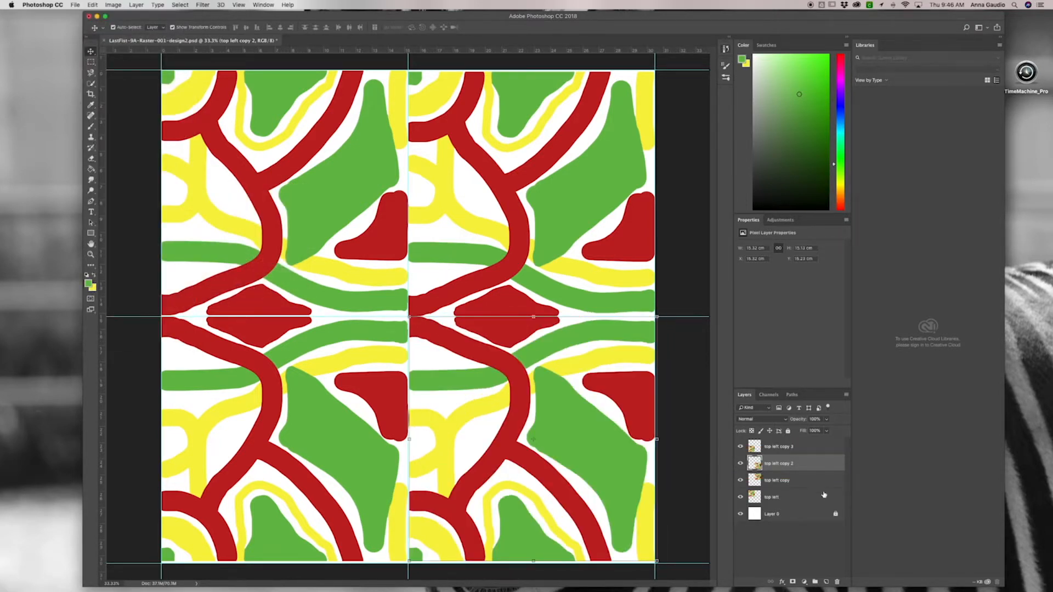
# Try to flip the upper-right quarter's layer vertically.
pyautogui.click(804, 449)
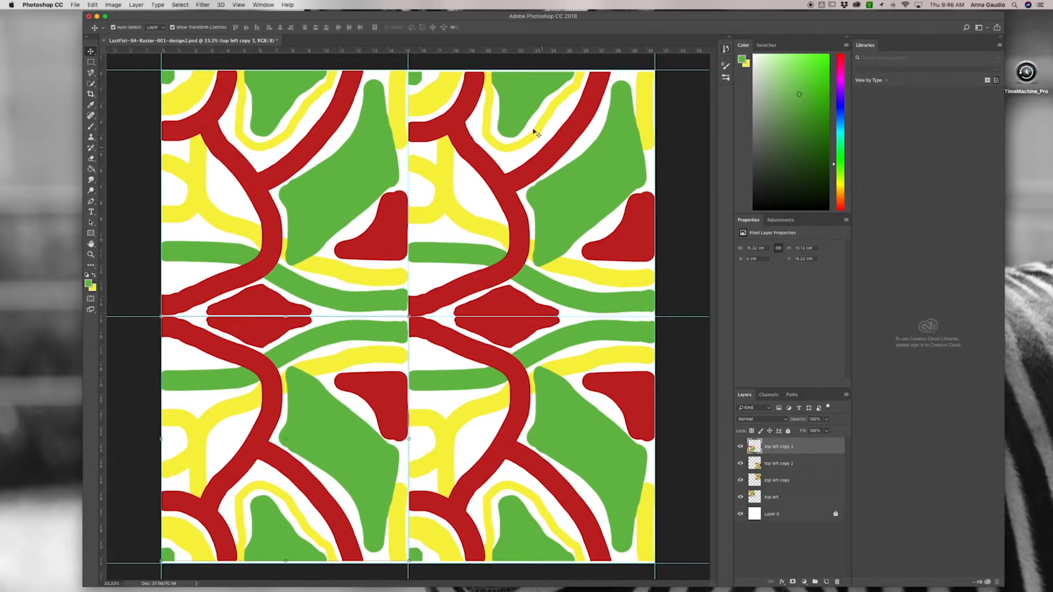
pyautogui.click(525, 171)
pyautogui.click(92, 4)
pyautogui.moveTo(121, 183)
pyautogui.click(252, 289)
# Flip the upper-right and lower-right quarters' layers horizontally so they mirror the quarters beside them.
pyautogui.click(92, 5)
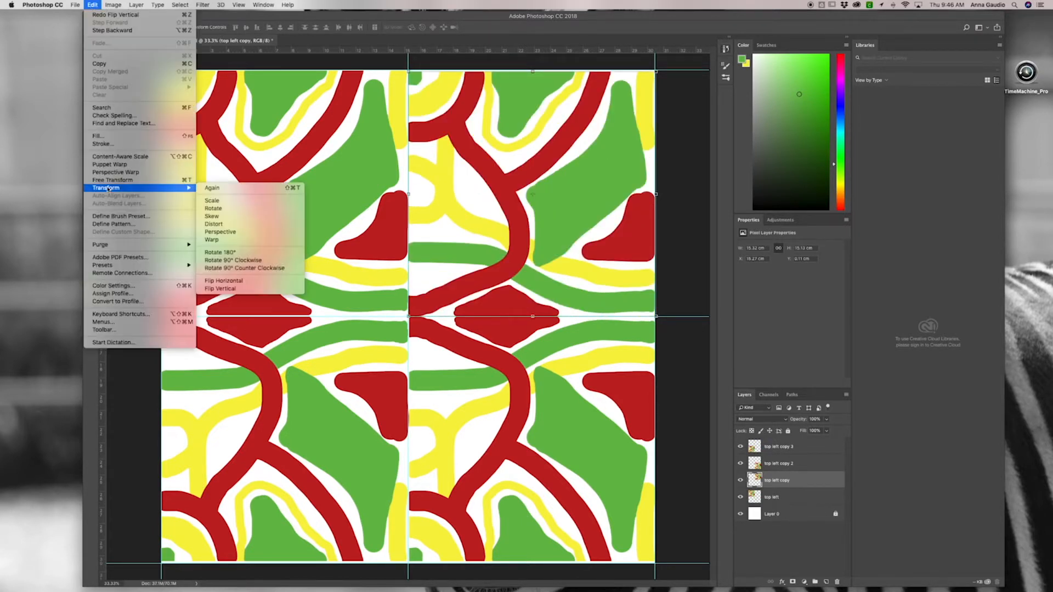
pyautogui.click(264, 283)
pyautogui.click(526, 434)
pyautogui.click(92, 5)
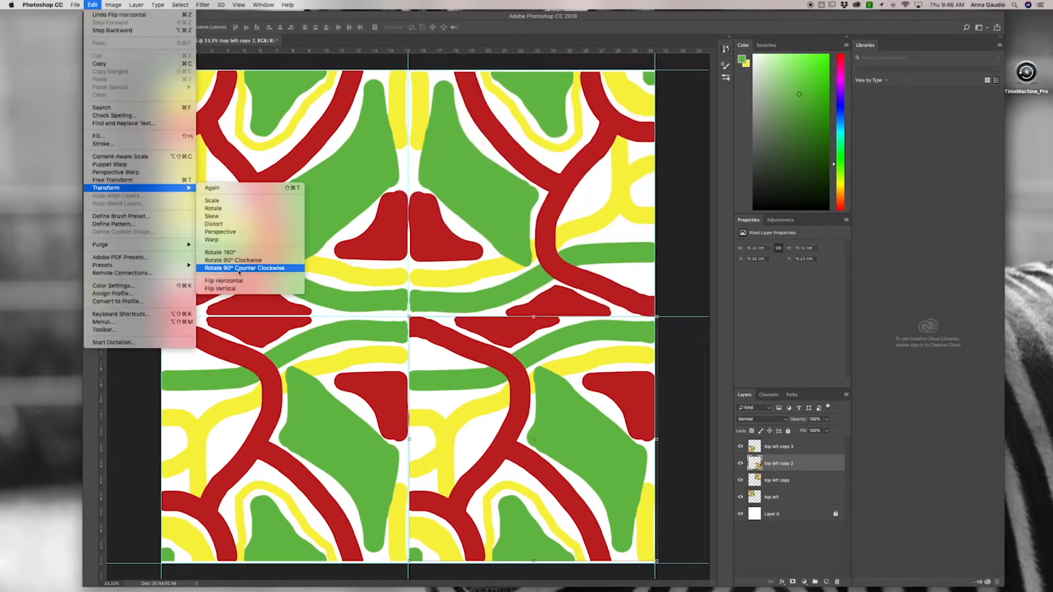
pyautogui.click(264, 283)
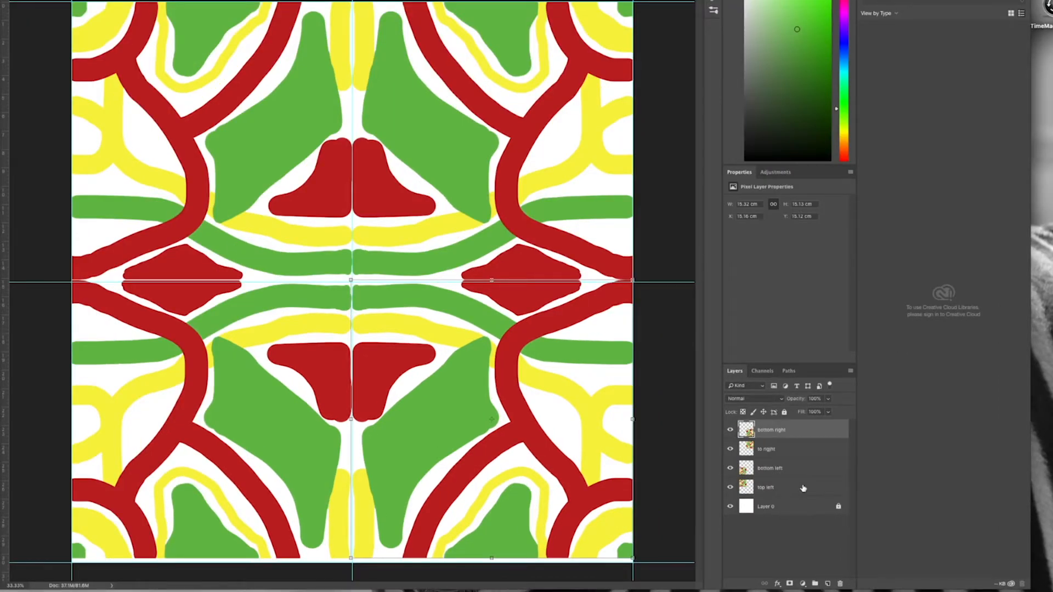
# Put the four quarter layers, from top left up to bottom right, together in a new group.
pyautogui.click(802, 488)
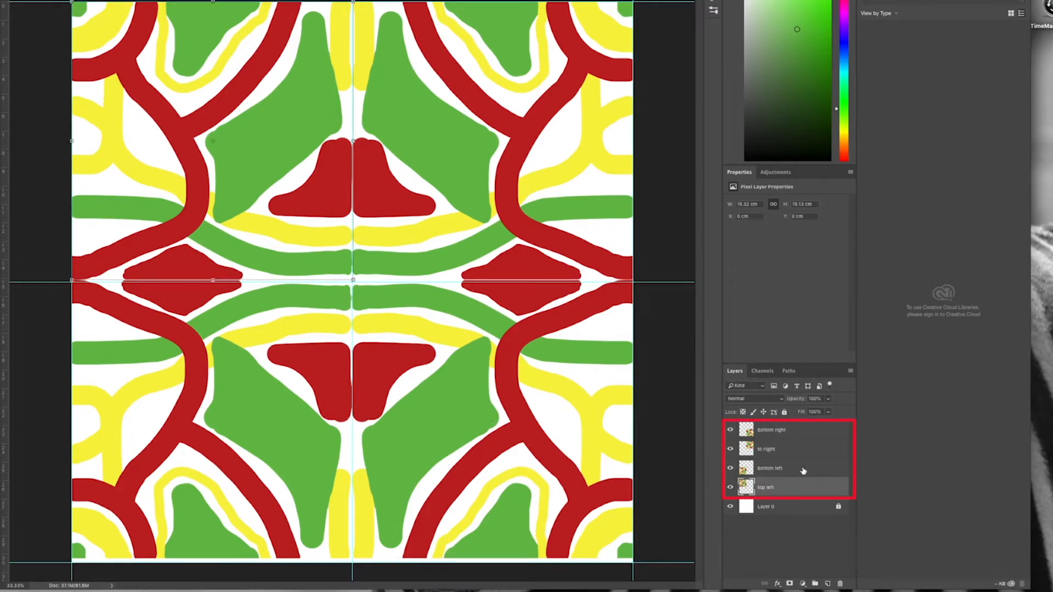
pyautogui.keyDown('shift'); pyautogui.click(803, 470); pyautogui.keyUp('shift')
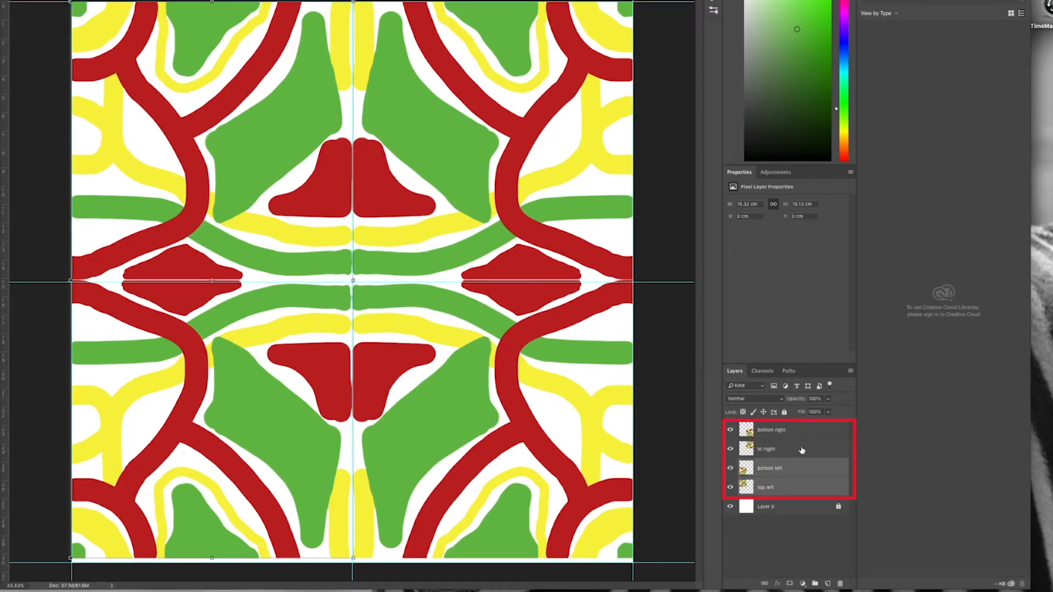
pyautogui.keyDown('shift'); pyautogui.click(802, 449); pyautogui.keyUp('shift')
pyautogui.keyDown('shift'); pyautogui.click(802, 432); pyautogui.keyUp('shift')
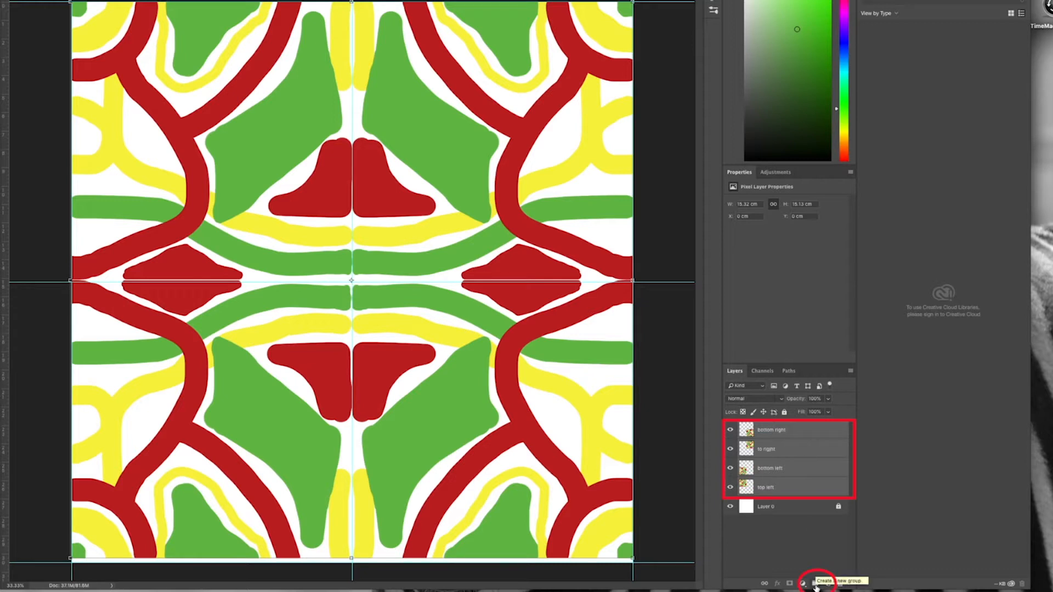
pyautogui.click(815, 584)
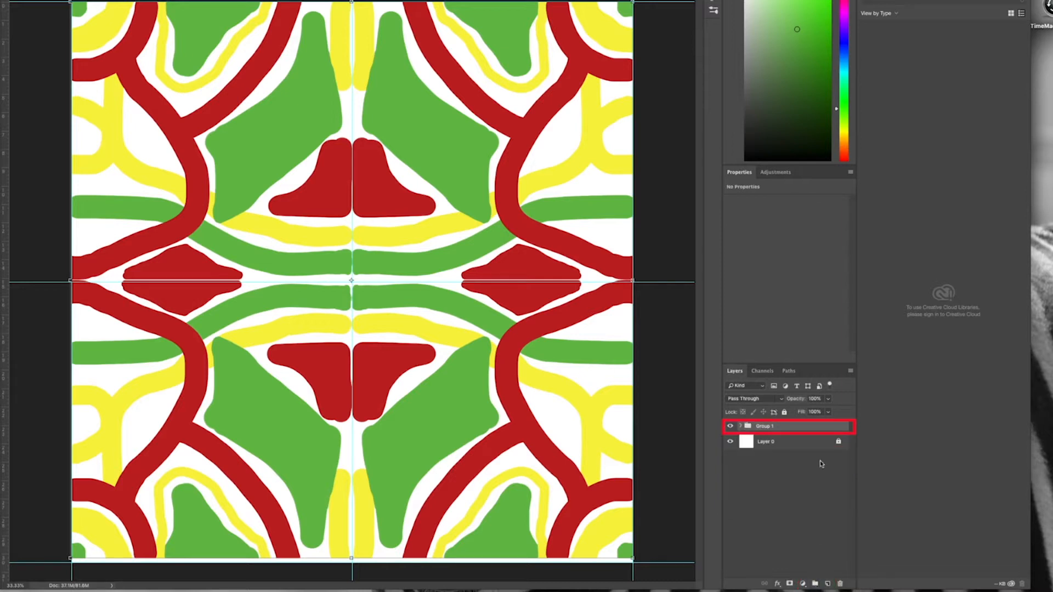
# Rename the new group of quarter layers as pattern 1.
pyautogui.doubleClick(765, 426)
pyautogui.write('catte')
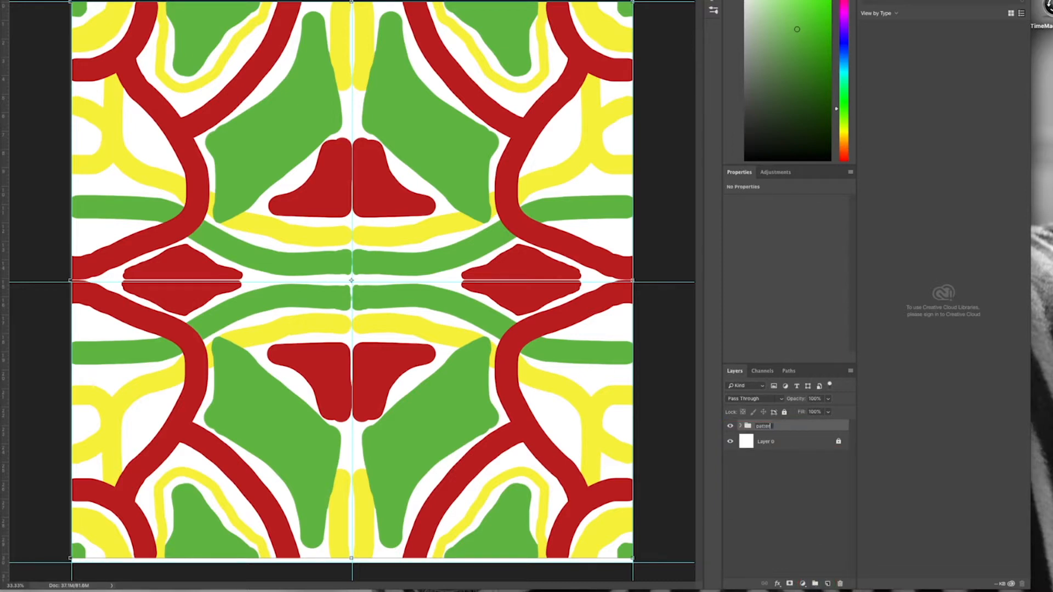
pyautogui.write('rn 1')
pyautogui.press('Return')
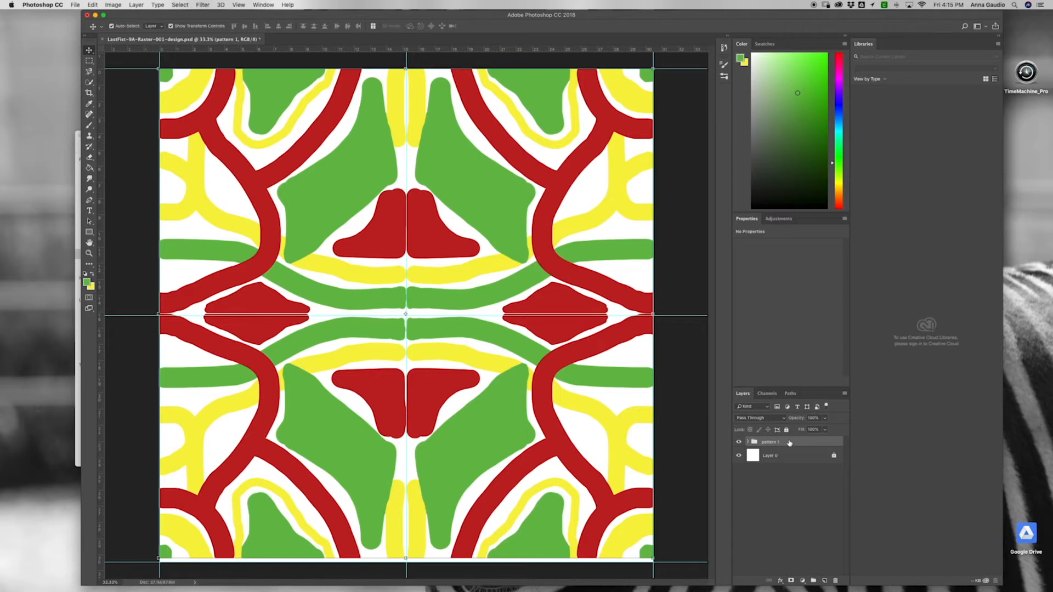
# Duplicate the pattern 1 group under the name pattern 2.
pyautogui.rightClick(789, 443)
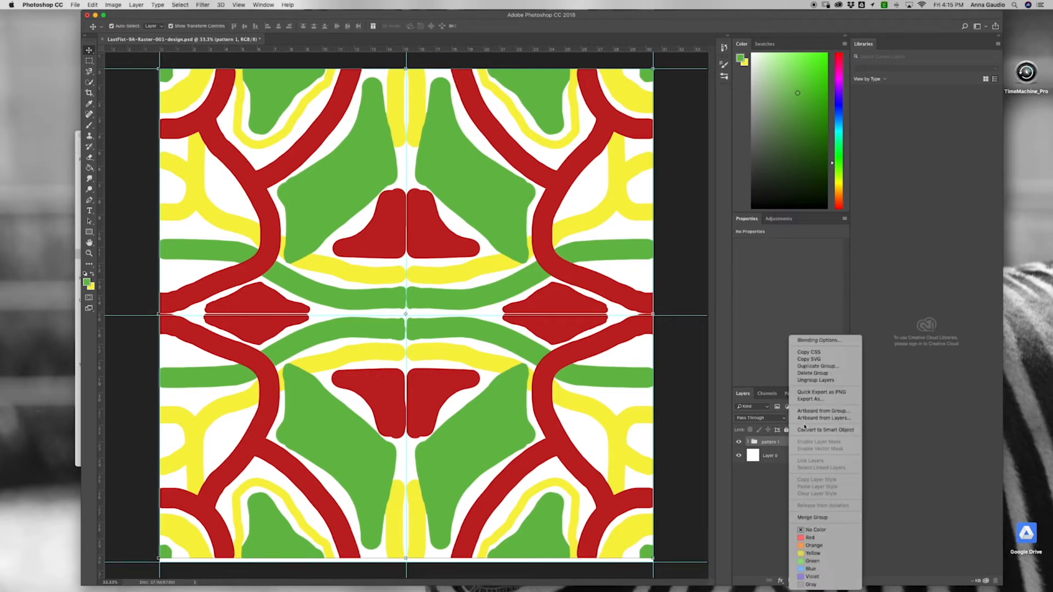
pyautogui.click(817, 366)
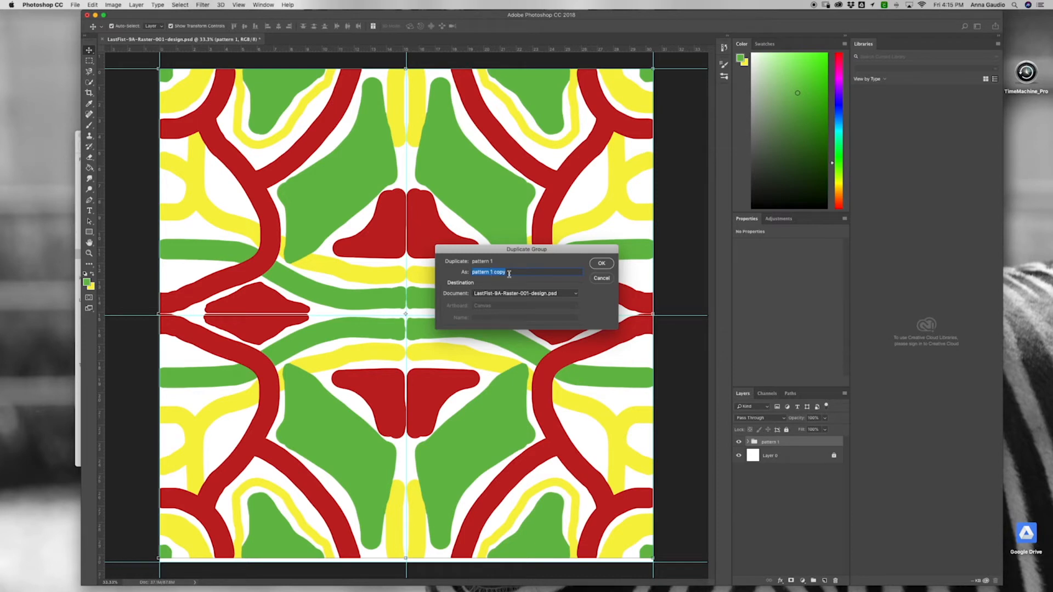
pyautogui.moveTo(509, 273); pyautogui.dragTo(491, 273)
pyautogui.write('2')
pyautogui.click(602, 264)
# Hide the pattern 1 and pattern 2 groups, showing each one alone in turn to compare them.
pyautogui.click(739, 453)
pyautogui.click(739, 444)
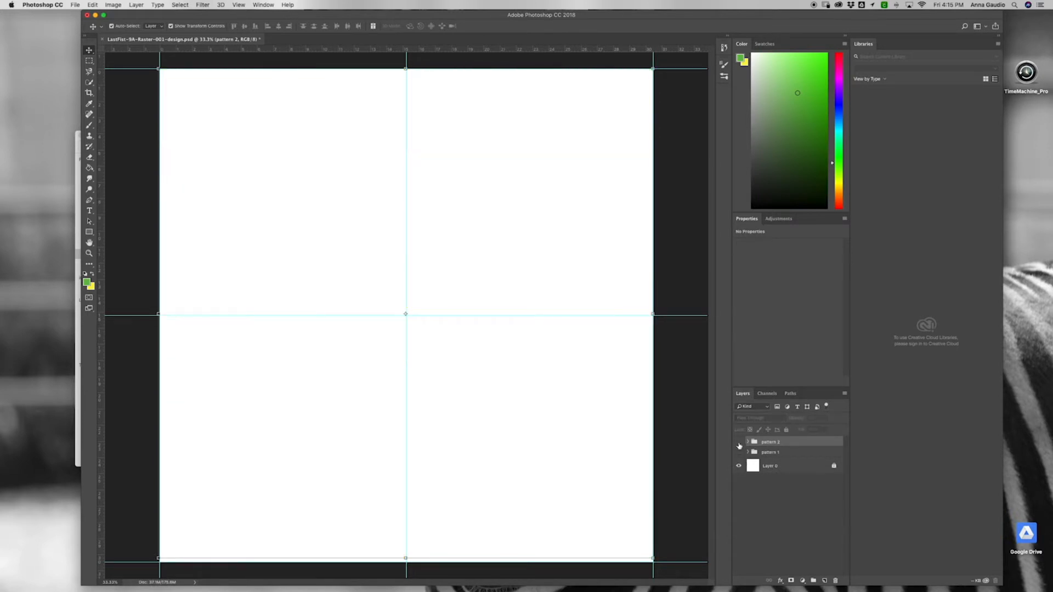
pyautogui.click(739, 444)
pyautogui.click(738, 444)
pyautogui.click(739, 453)
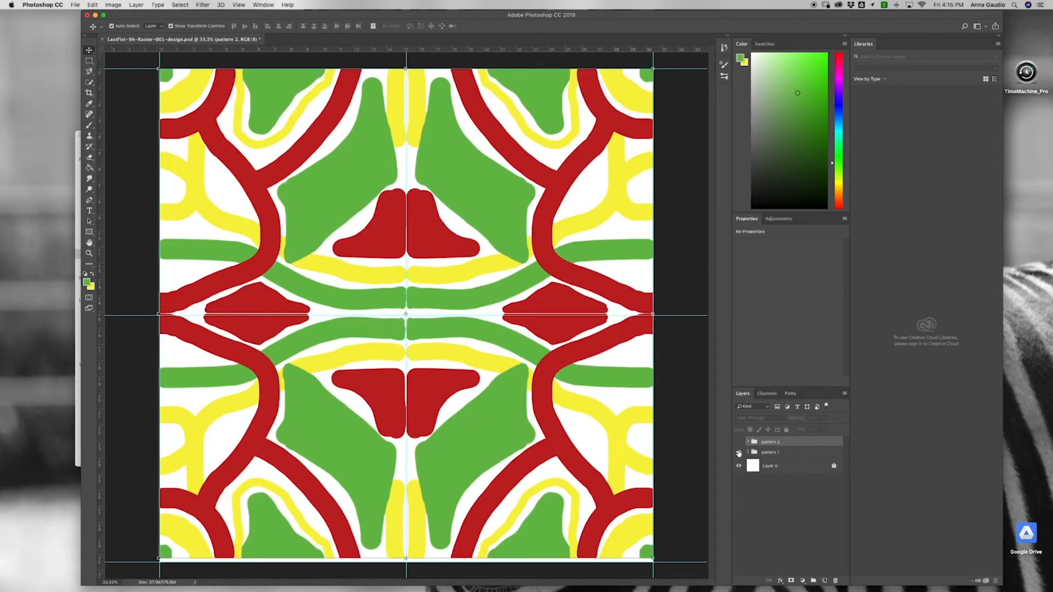
pyautogui.click(739, 453)
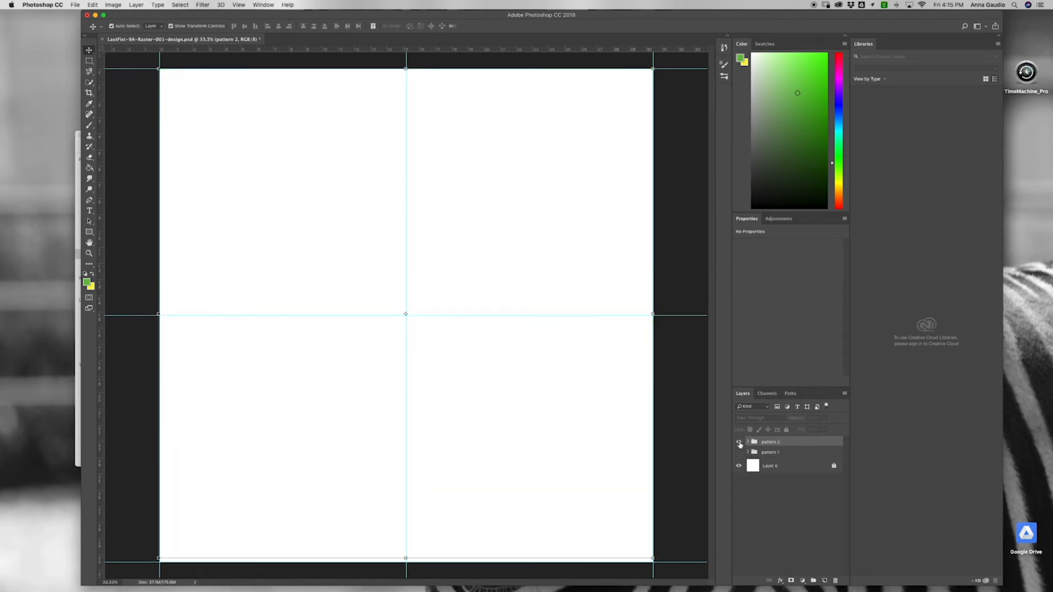
# Show the pattern 2 group and flip its top left quarter layer vertically.
pyautogui.click(739, 441)
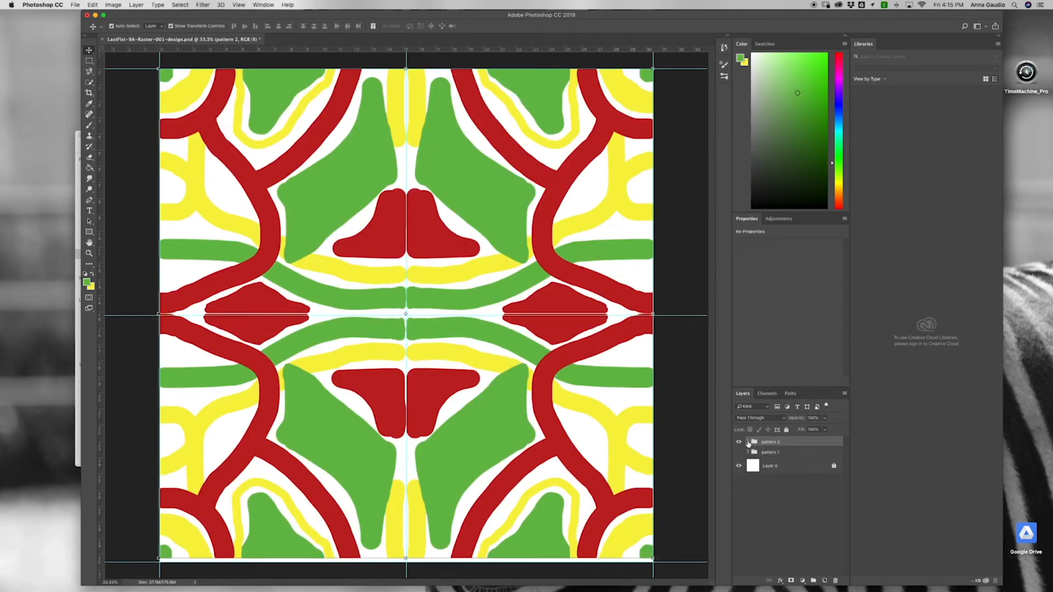
pyautogui.click(748, 442)
pyautogui.click(783, 458)
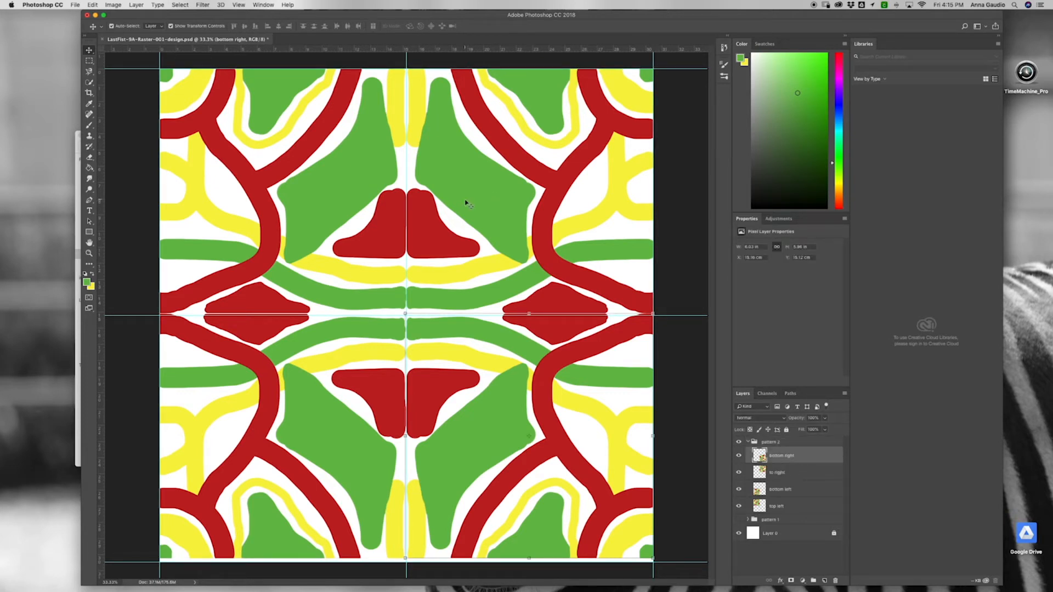
pyautogui.click(782, 506)
pyautogui.click(92, 5)
pyautogui.moveTo(140, 186)
pyautogui.click(219, 287)
# Flip the remaining quarters of pattern 2 vertically, finishing with the bottom right layer.
pyautogui.click(783, 472)
pyautogui.click(77, 5)
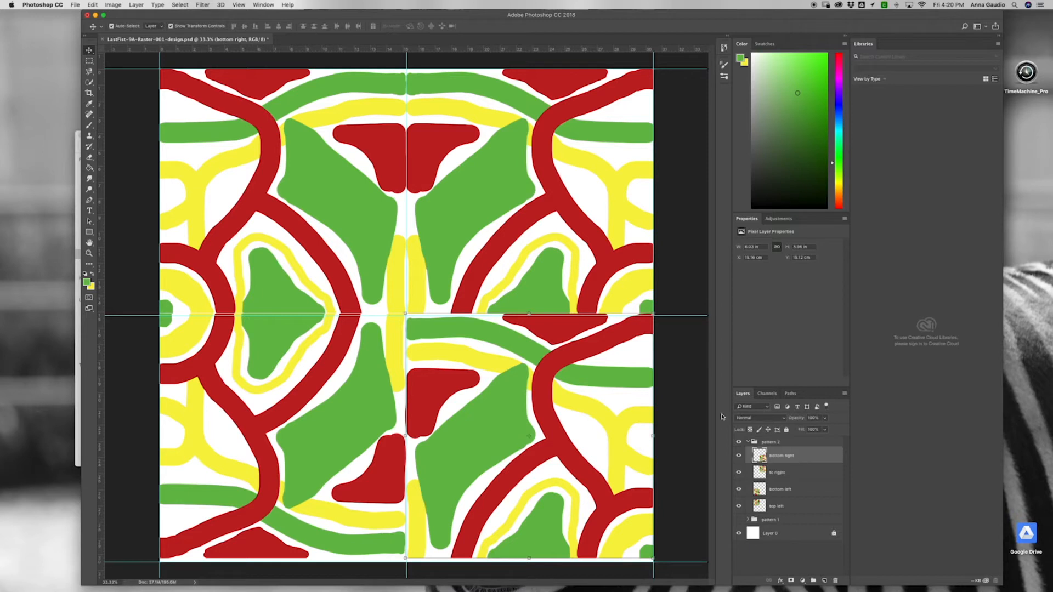
pyautogui.click(738, 456)
pyautogui.click(738, 457)
pyautogui.click(91, 5)
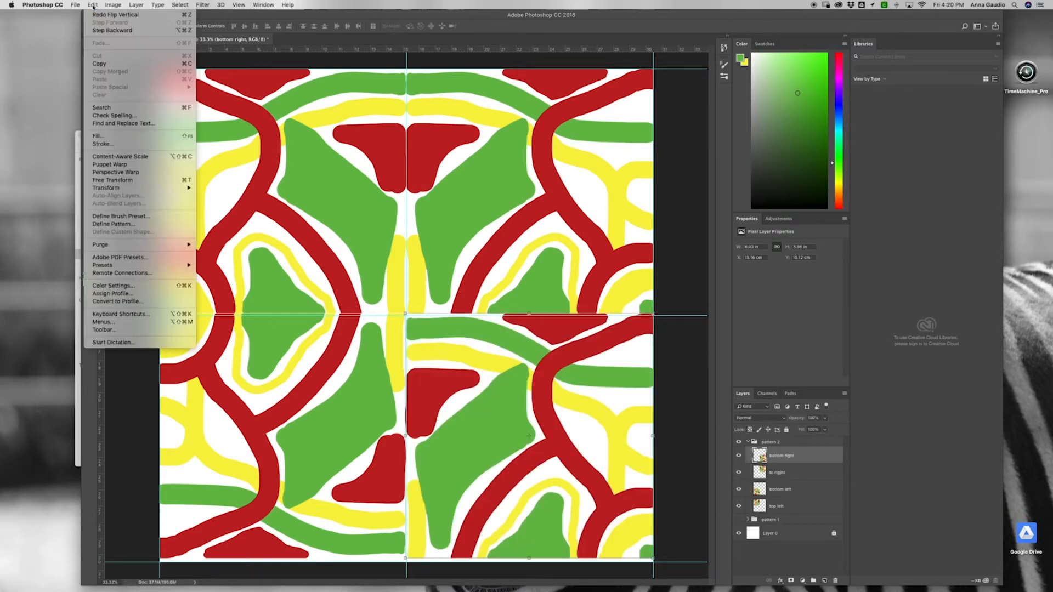
pyautogui.moveTo(125, 189)
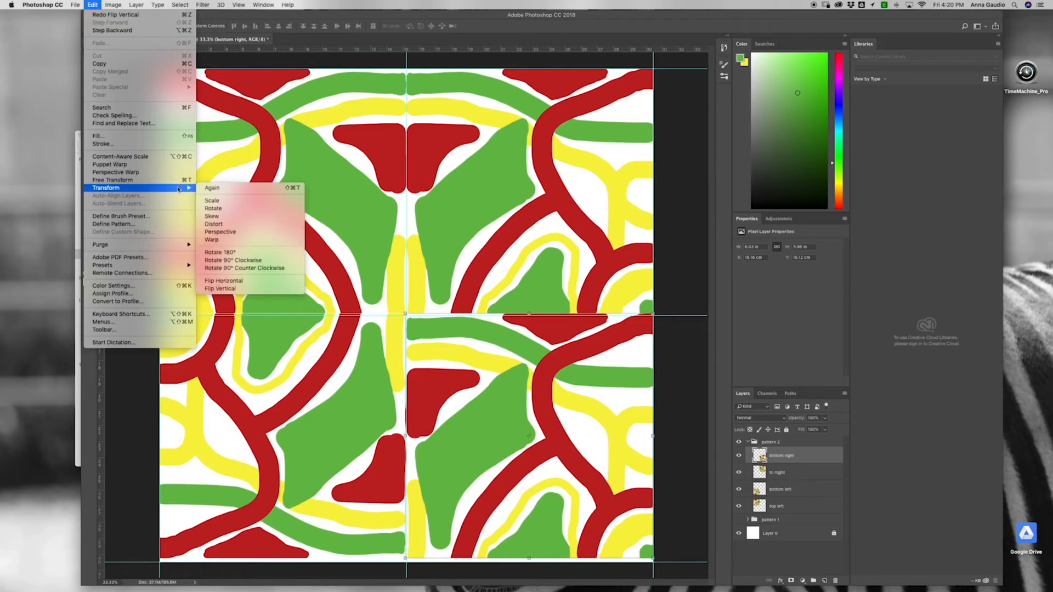
pyautogui.click(252, 289)
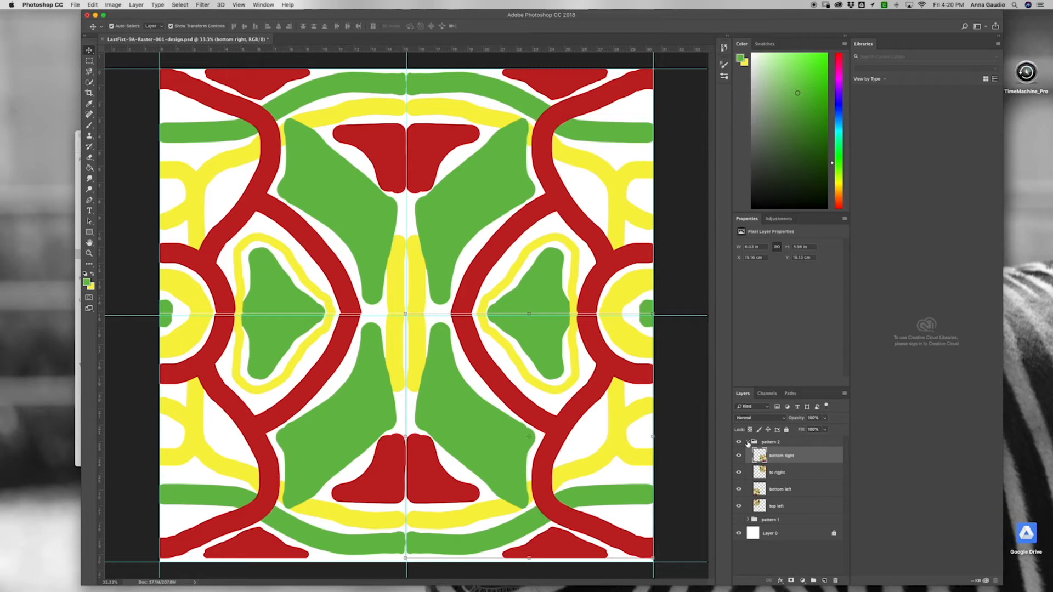
# Duplicate the pattern 2 group under the name pattern 3 and hide pattern 2.
pyautogui.click(748, 443)
pyautogui.rightClick(786, 444)
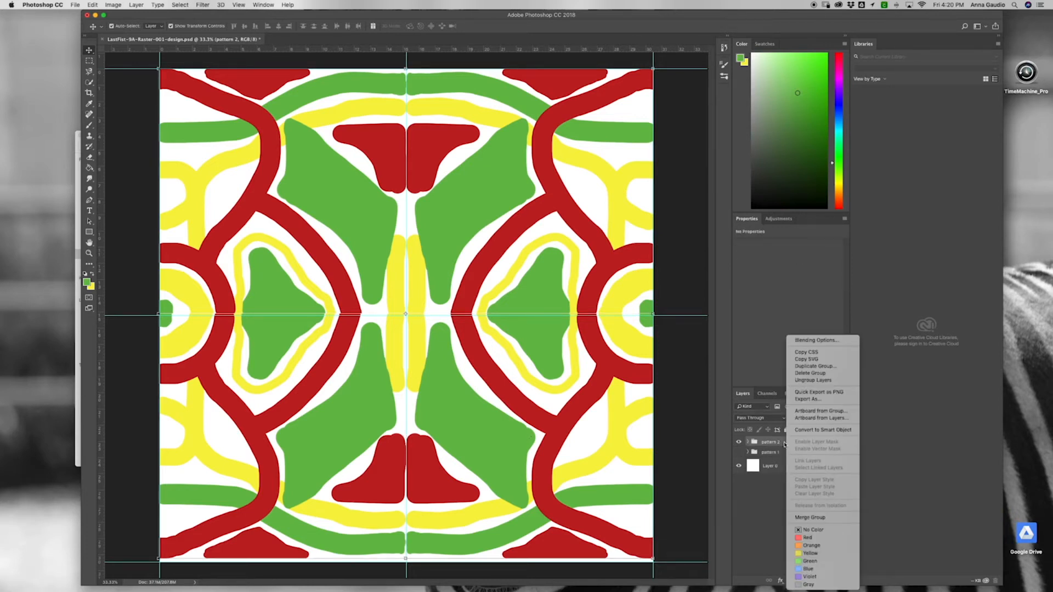
pyautogui.click(828, 366)
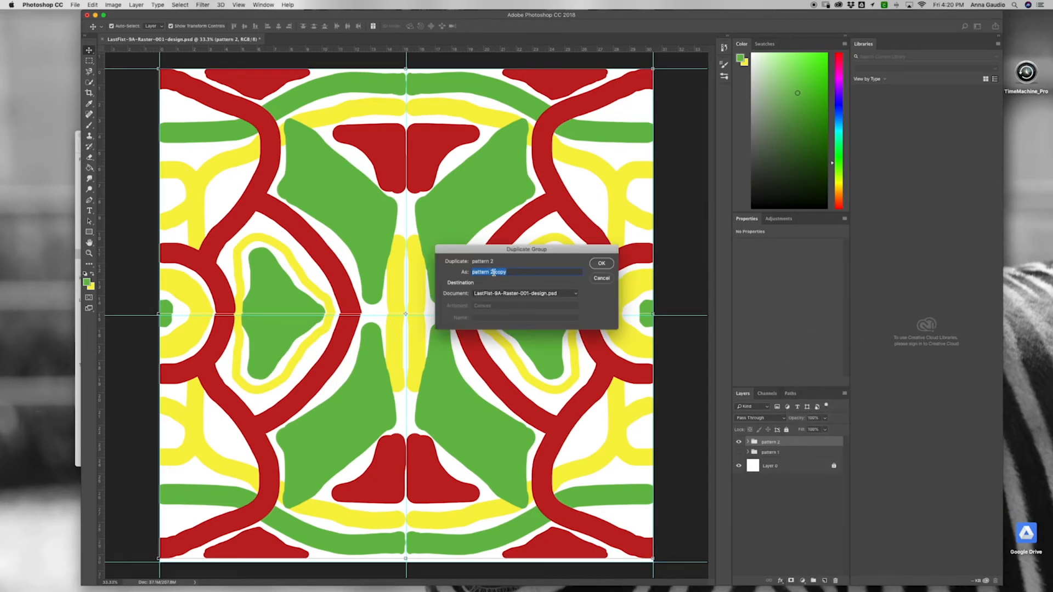
pyautogui.moveTo(507, 272); pyautogui.dragTo(492, 272)
pyautogui.write('3')
pyautogui.click(602, 264)
pyautogui.click(738, 452)
# Swap the two bottom quarters of pattern 3, moving bottom left to the right half and bottom right to the left half.
pyautogui.click(749, 442)
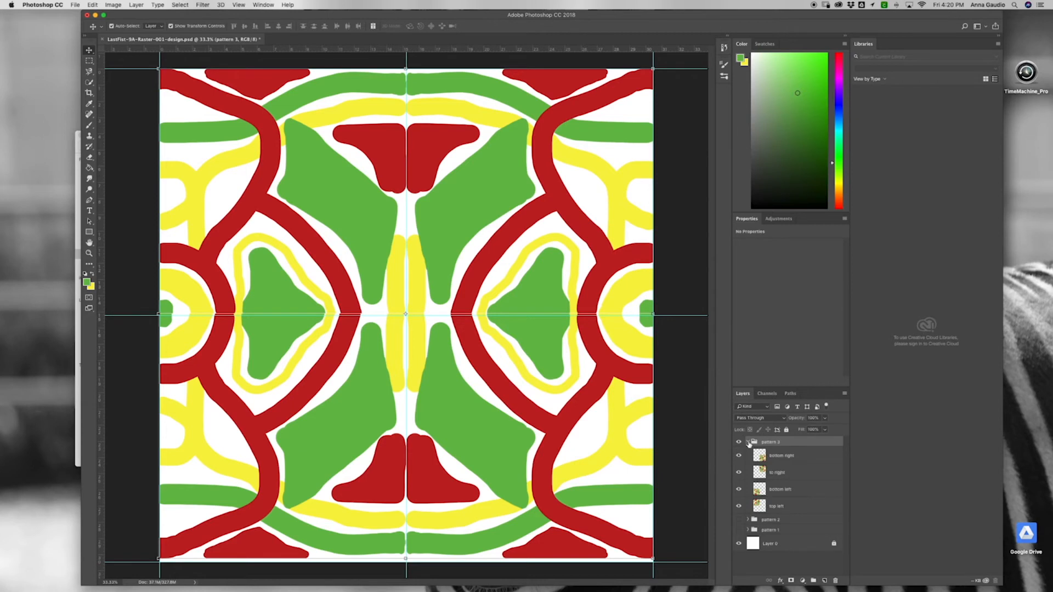
pyautogui.click(796, 458)
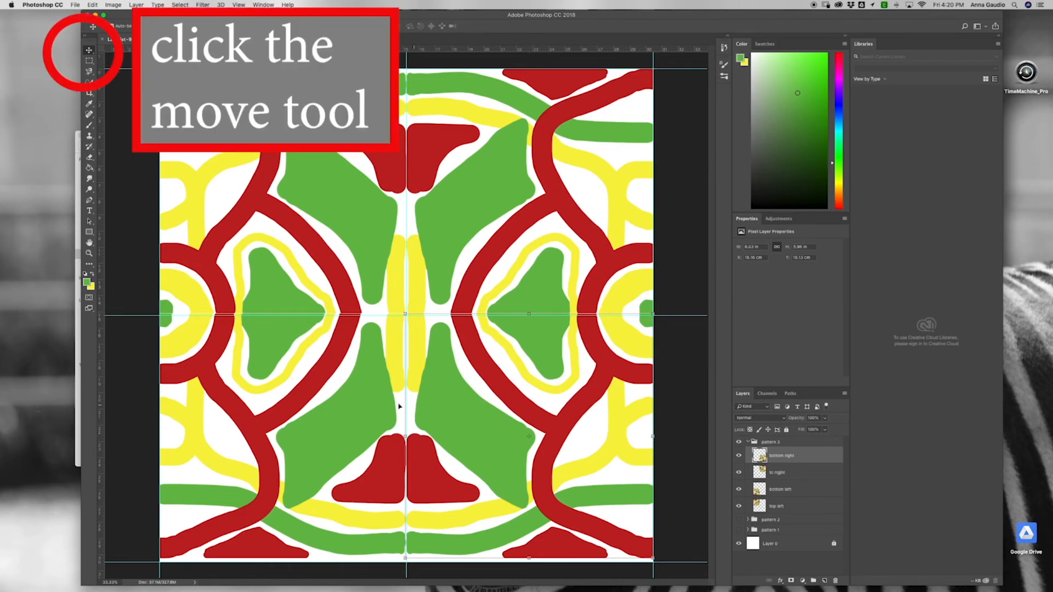
pyautogui.click(353, 438)
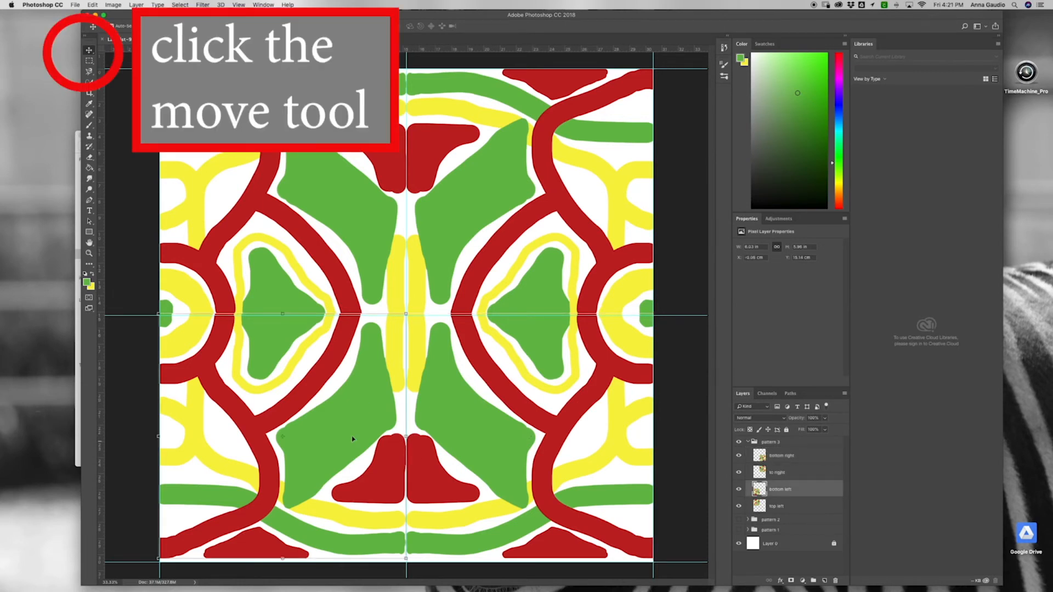
pyautogui.moveTo(336, 432); pyautogui.dragTo(620, 427)
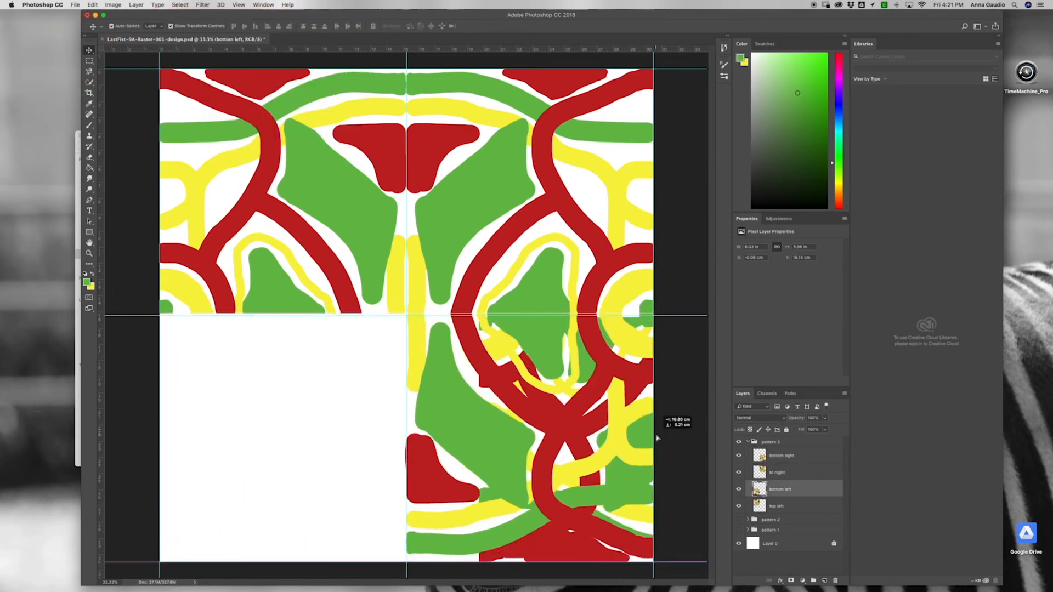
pyautogui.click(421, 467)
pyautogui.moveTo(421, 467); pyautogui.dragTo(172, 464)
pyautogui.moveTo(589, 455); pyautogui.dragTo(516, 455)
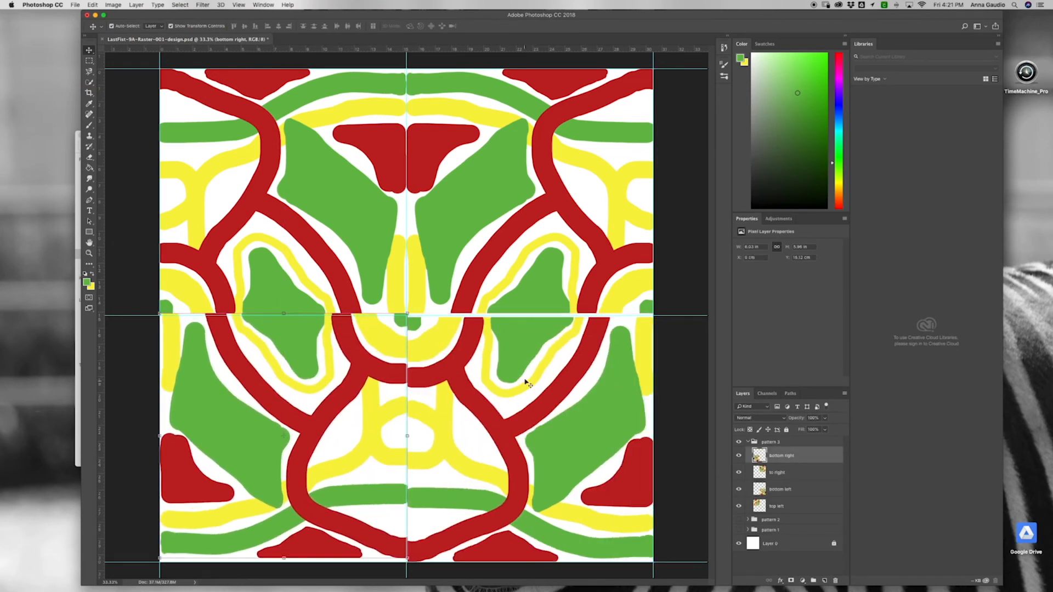
# Swap the two top quarters of pattern 3 and nudge the lower quarters until all four meet at the centre guides.
pyautogui.moveTo(353, 216); pyautogui.dragTo(679, 223)
pyautogui.moveTo(439, 227); pyautogui.dragTo(192, 229)
pyautogui.moveTo(578, 212); pyautogui.dragTo(496, 206)
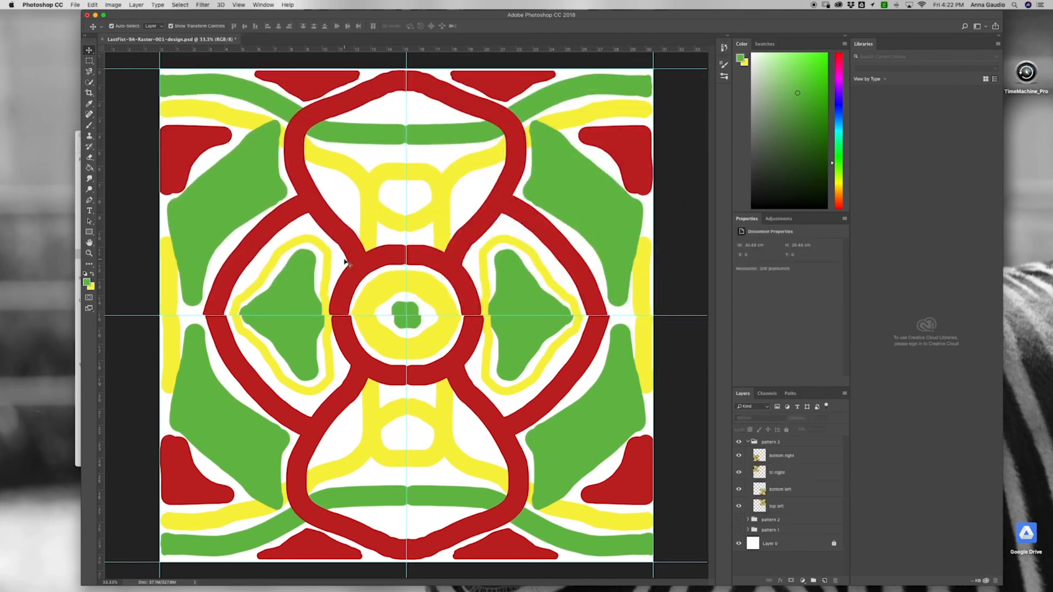
pyautogui.moveTo(378, 347); pyautogui.dragTo(376, 347)
pyautogui.click(431, 346)
pyautogui.click(431, 347)
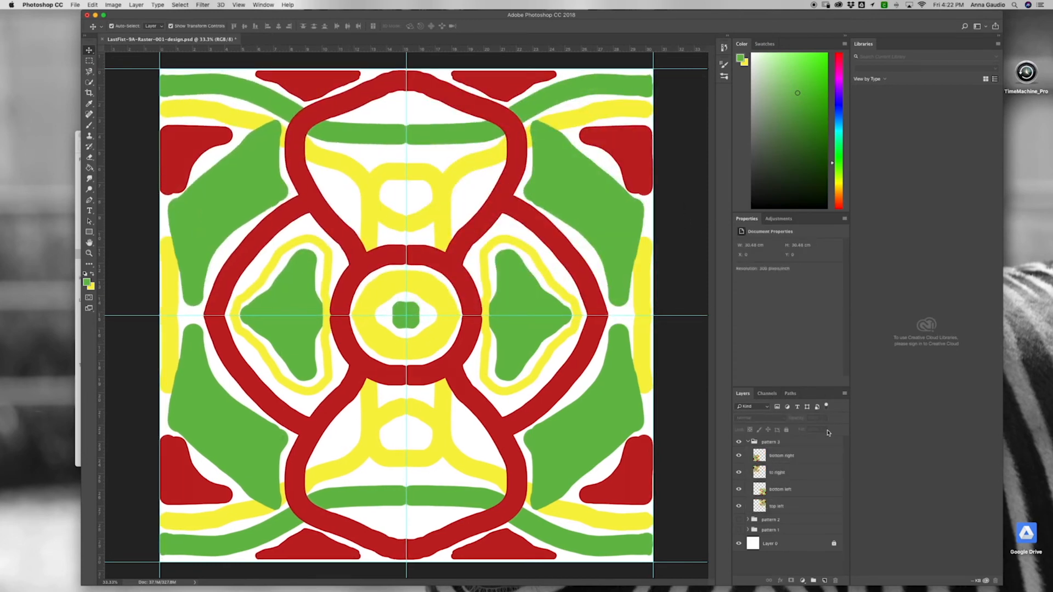
# Collapse the pattern 3 group and compare the three patterns by showing each group alone, ending with pattern 1.
pyautogui.click(748, 443)
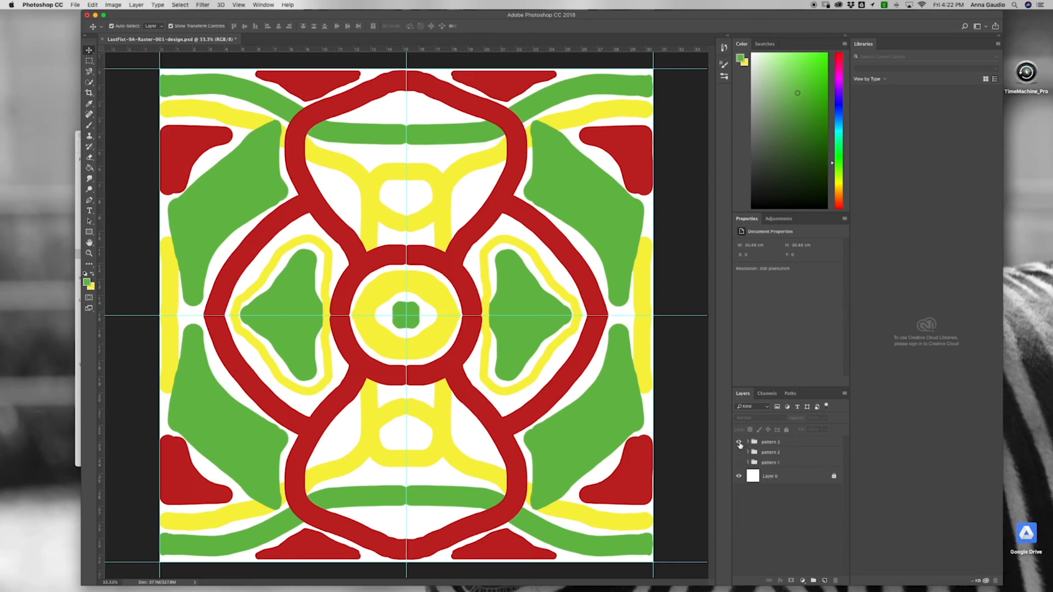
pyautogui.click(739, 443)
pyautogui.click(738, 452)
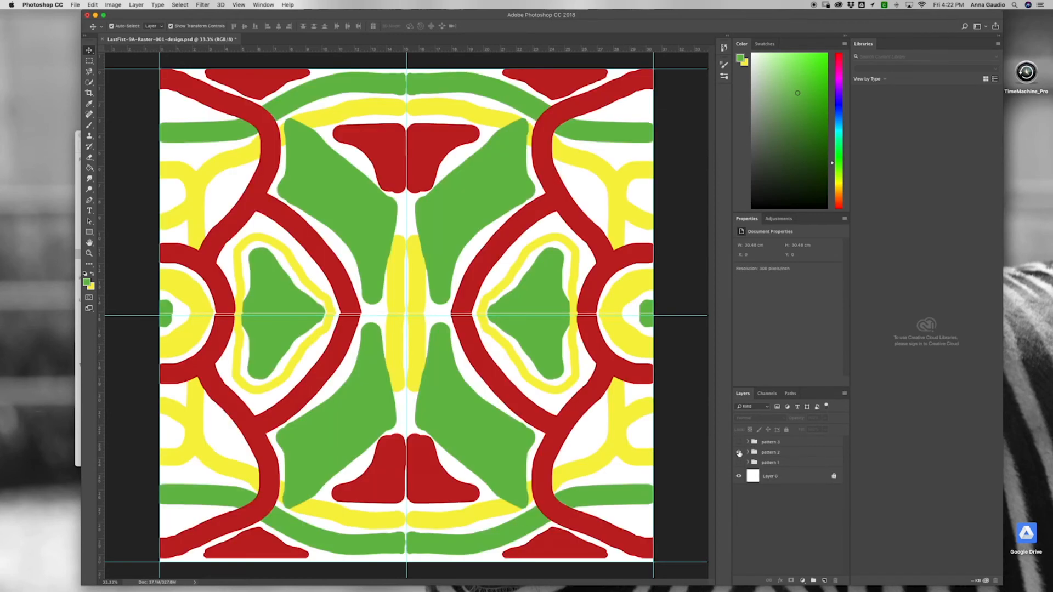
pyautogui.click(739, 452)
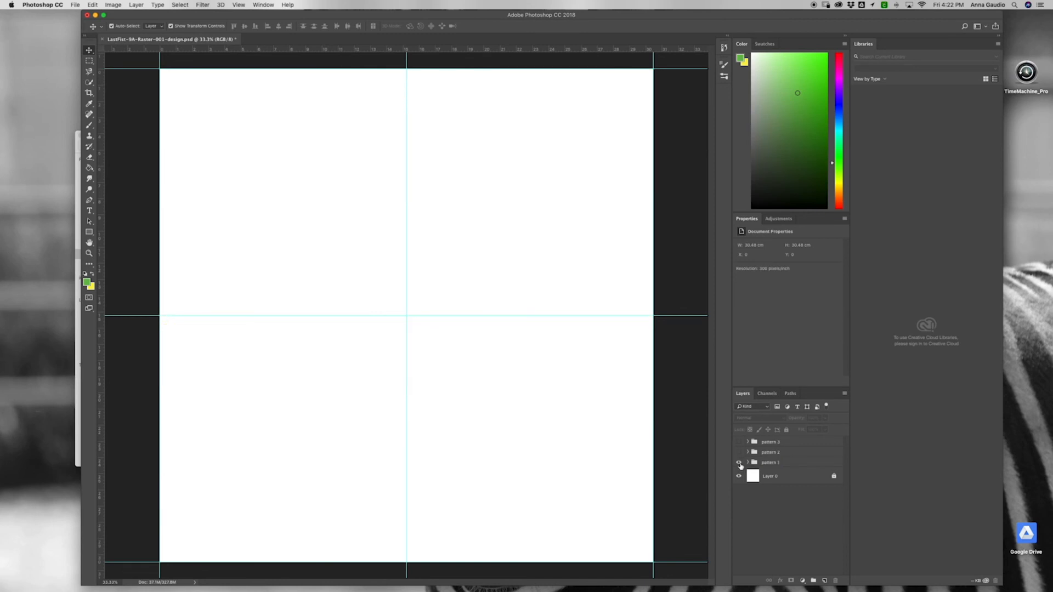
pyautogui.click(739, 463)
pyautogui.click(739, 463)
pyautogui.click(739, 463)
# Overlay pattern 2 on pattern 1, and preview pattern 3 on top of both before hiding it again.
pyautogui.click(739, 452)
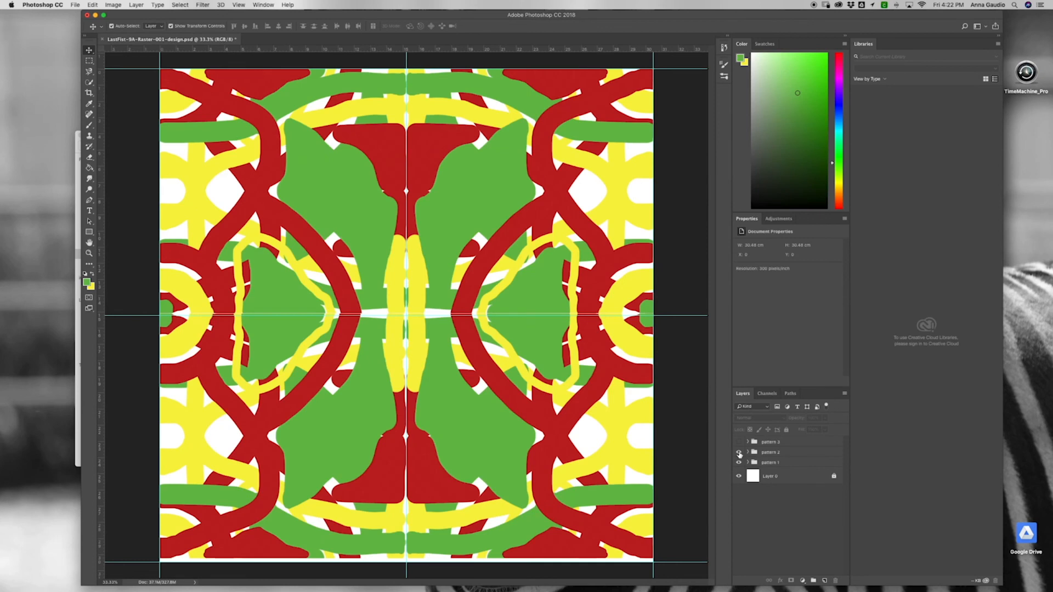
pyautogui.click(738, 442)
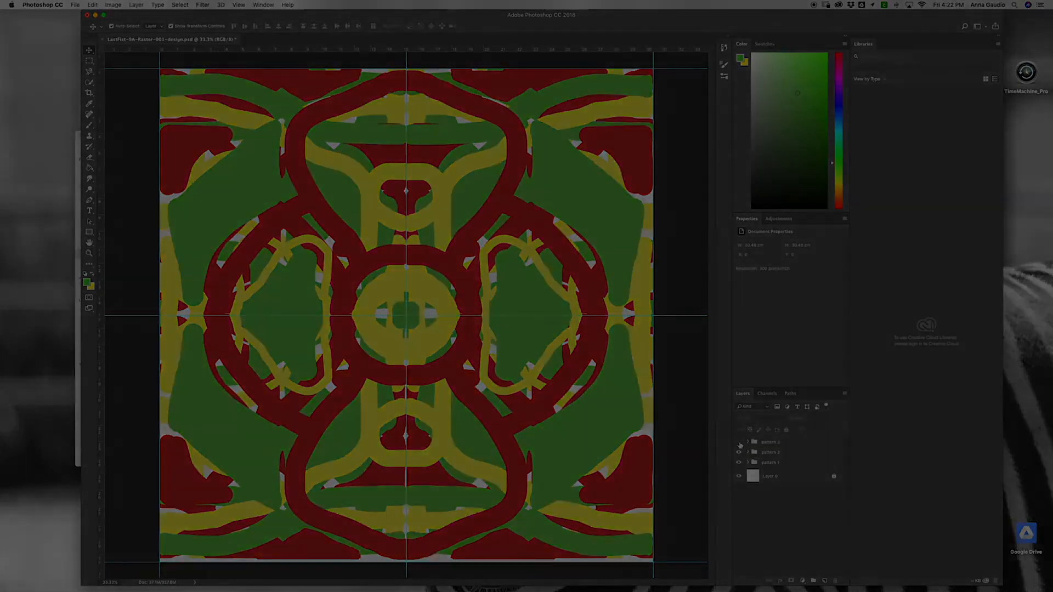
pyautogui.click(739, 442)
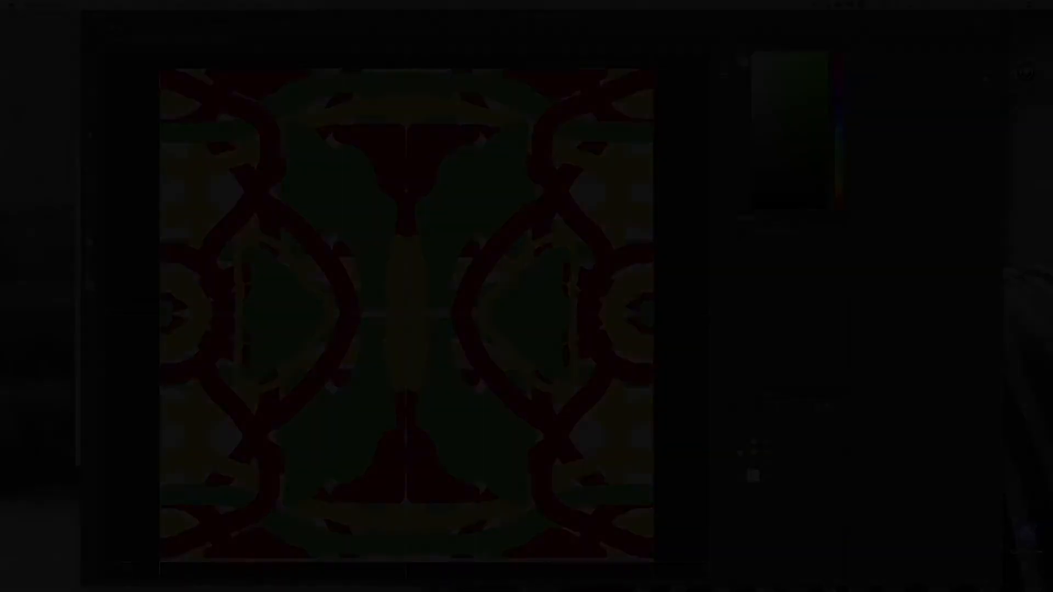